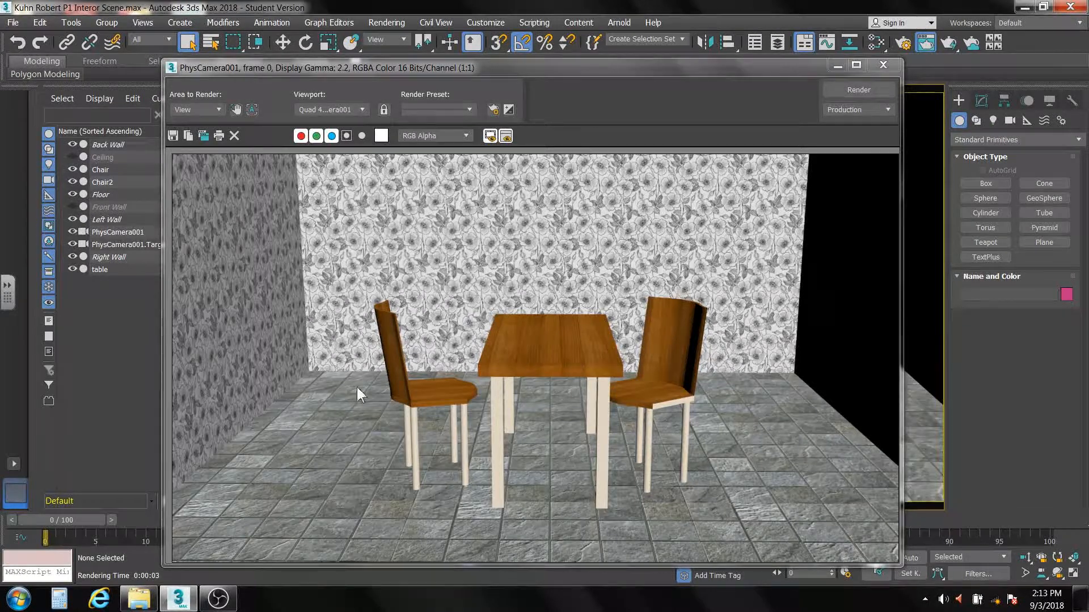
# Step: Clone the rendered frame of the camera view, minimize the clone for comparison, and close the original render window
pyautogui.click(205, 134)
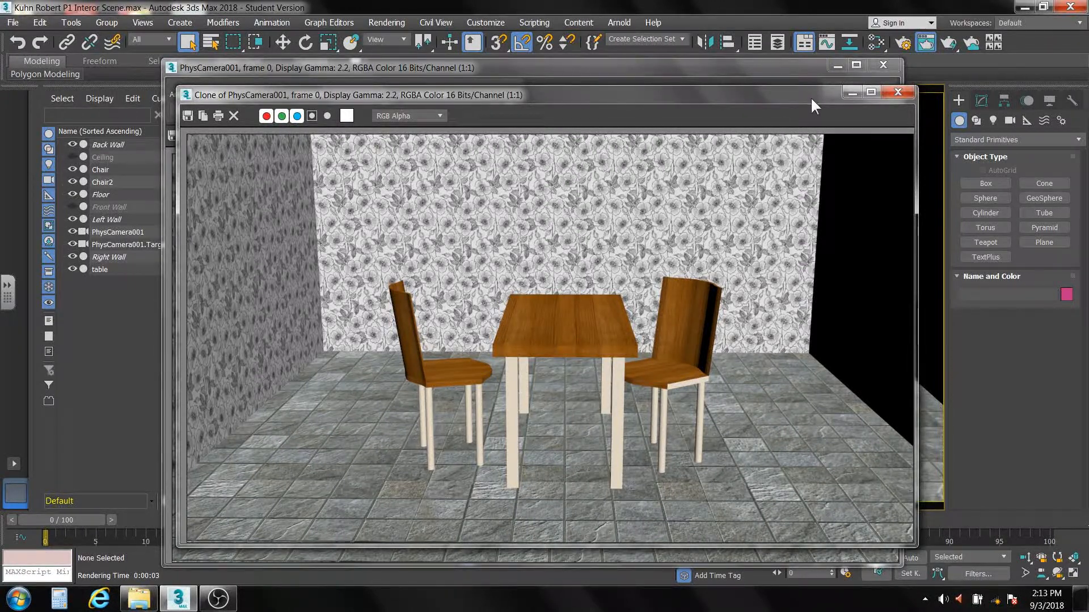
pyautogui.moveTo(817, 93)
pyautogui.mouseDown()
pyautogui.moveTo(108, 77)
pyautogui.moveTo(632, 86)
pyautogui.mouseUp()
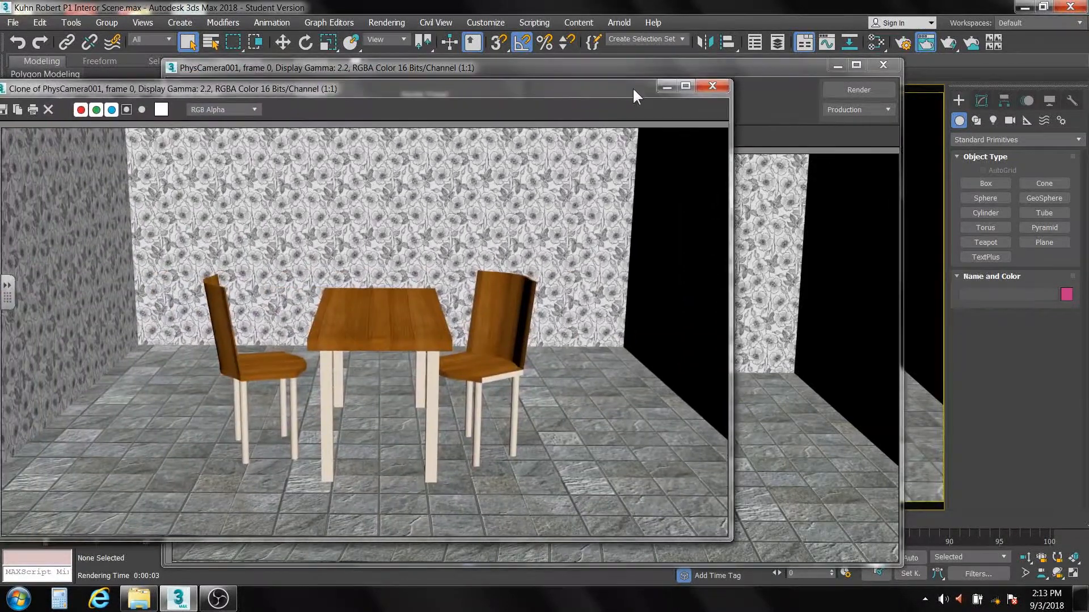
pyautogui.click(665, 86)
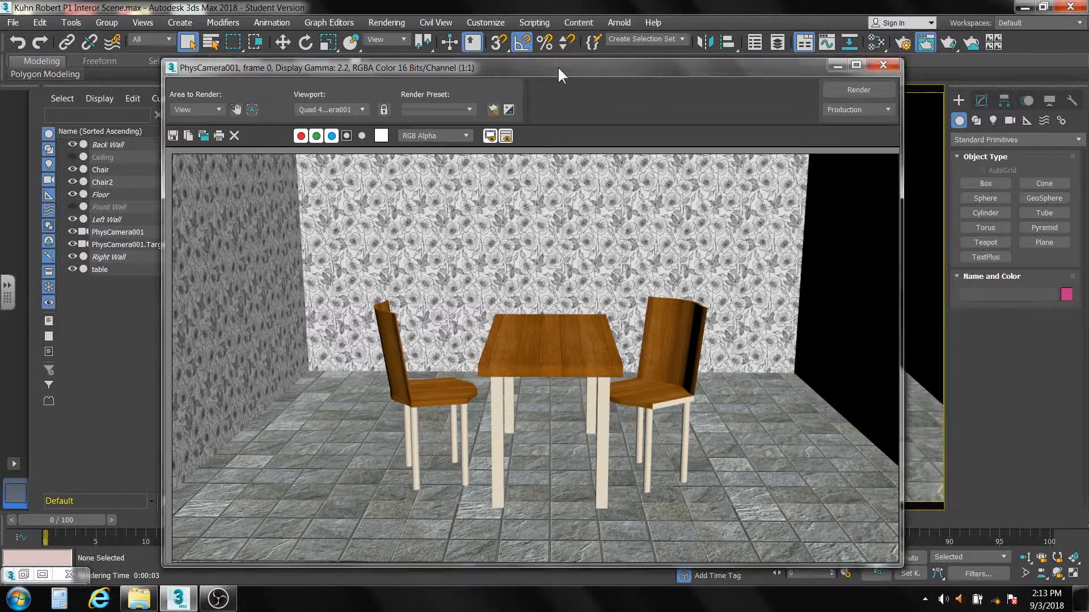
pyautogui.moveTo(557, 66); pyautogui.dragTo(556, 42)
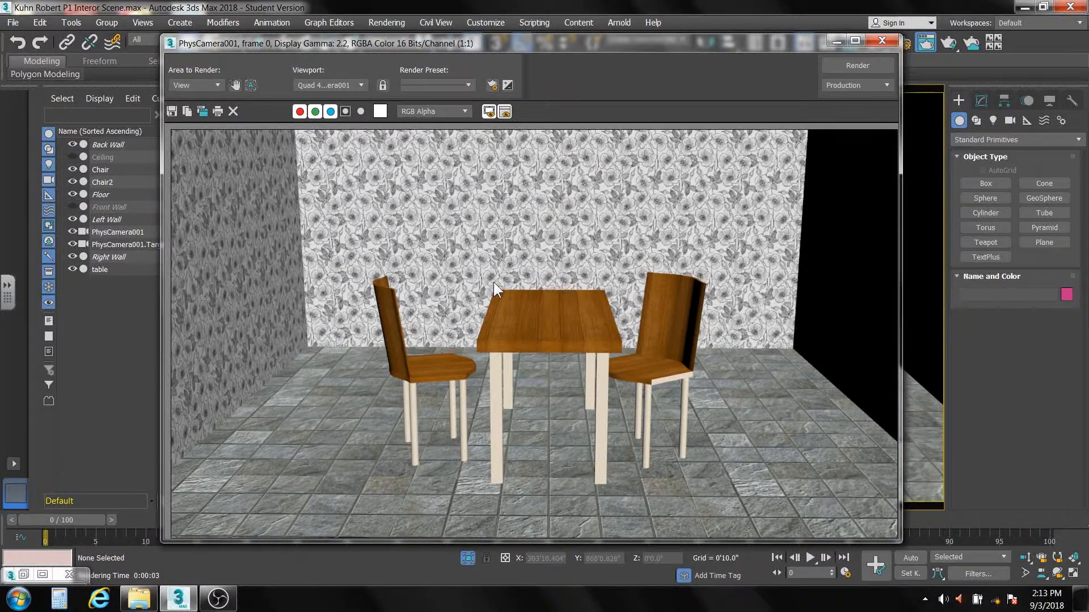
pyautogui.click(874, 42)
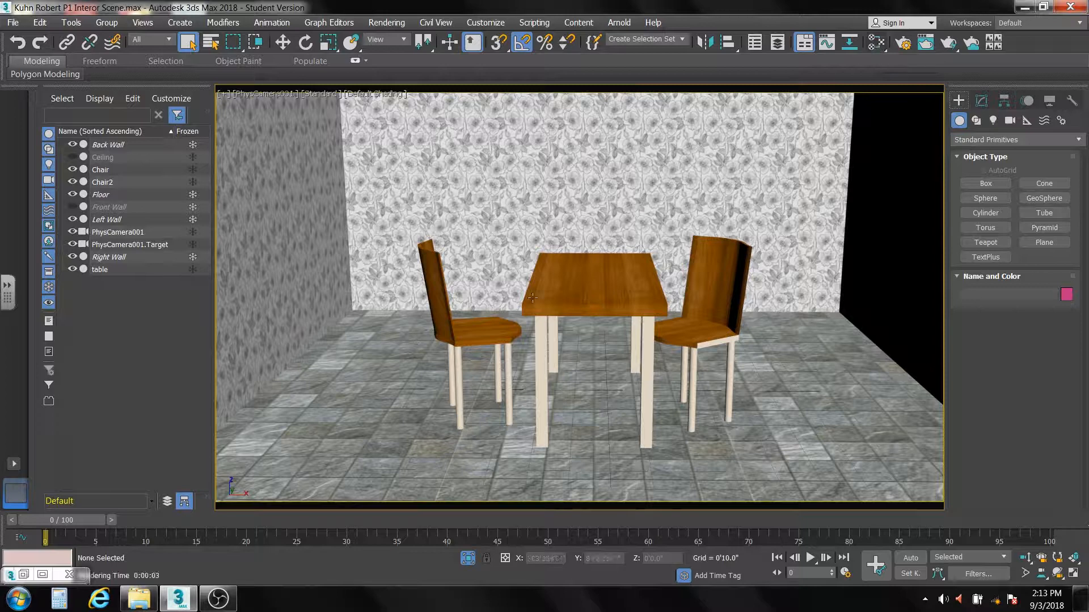
# Step: Freeze the two chairs and the table with Show Frozen in Gray turned off in their object properties
pyautogui.moveTo(351, 215); pyautogui.dragTo(828, 476)
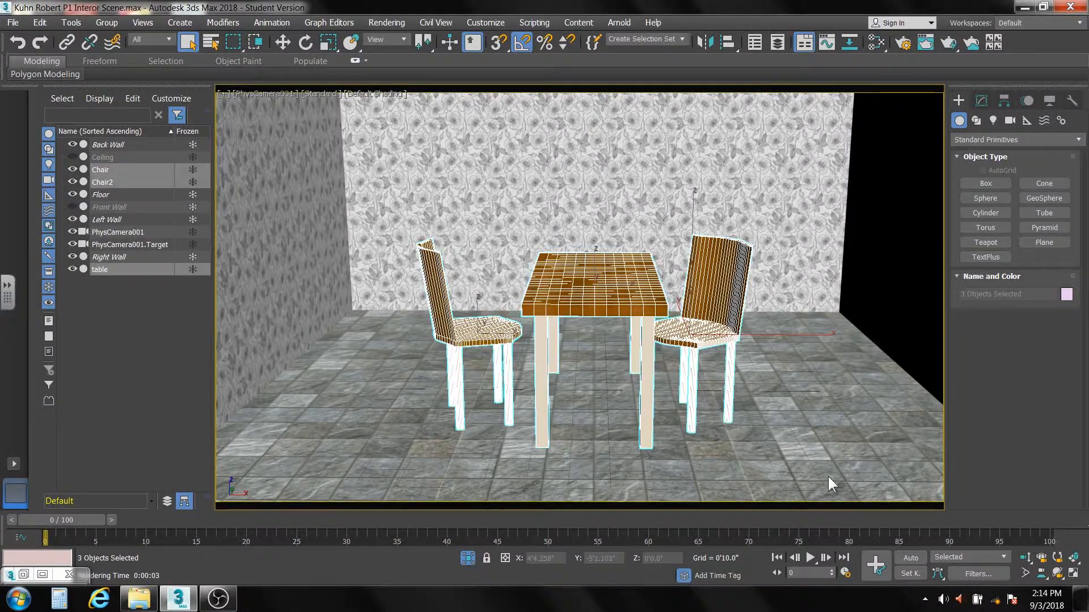
pyautogui.rightClick(392, 249)
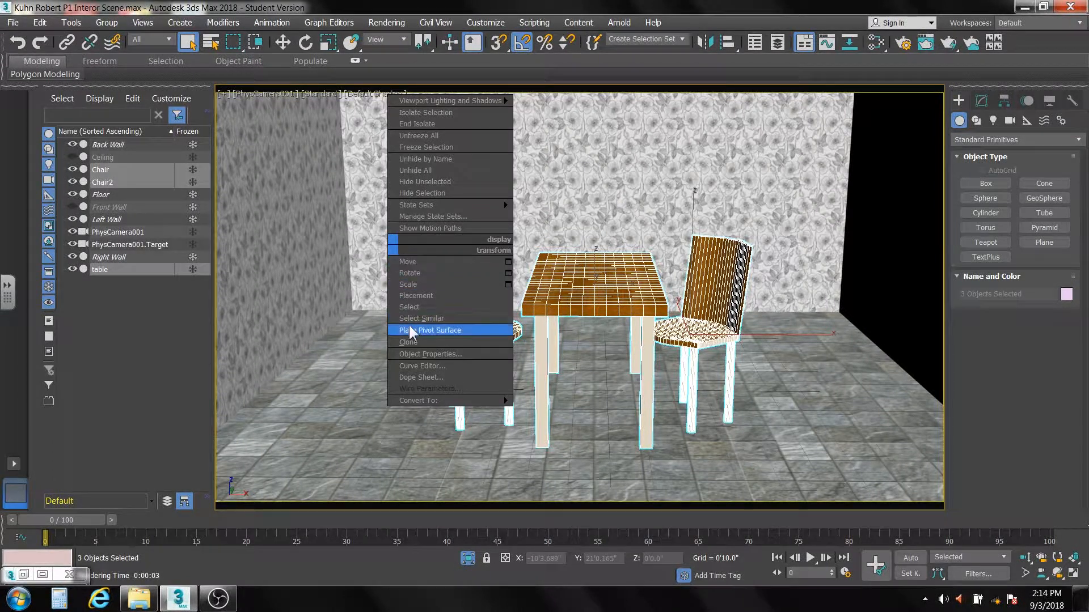
pyautogui.click(418, 354)
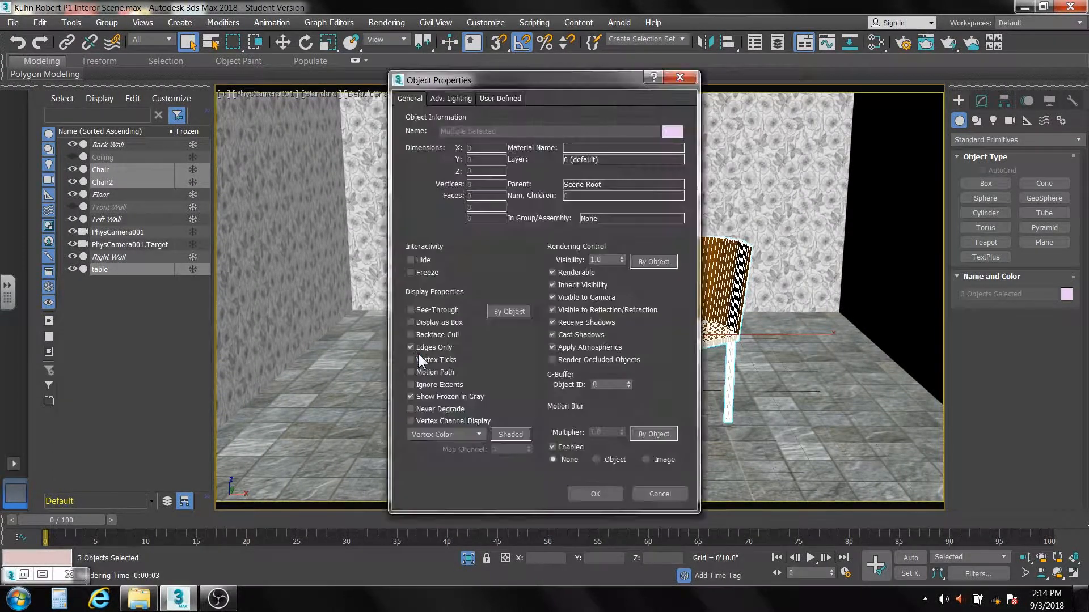
pyautogui.click(426, 396)
pyautogui.click(408, 271)
pyautogui.click(598, 489)
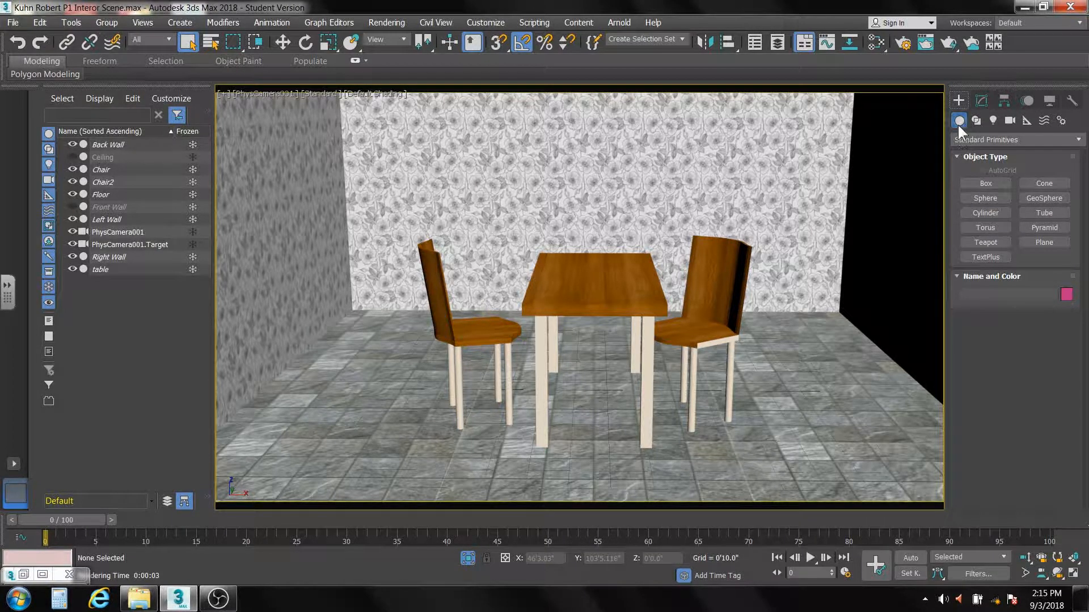
# Step: Create a Standard Omni light on the floor beneath the table
pyautogui.click(992, 121)
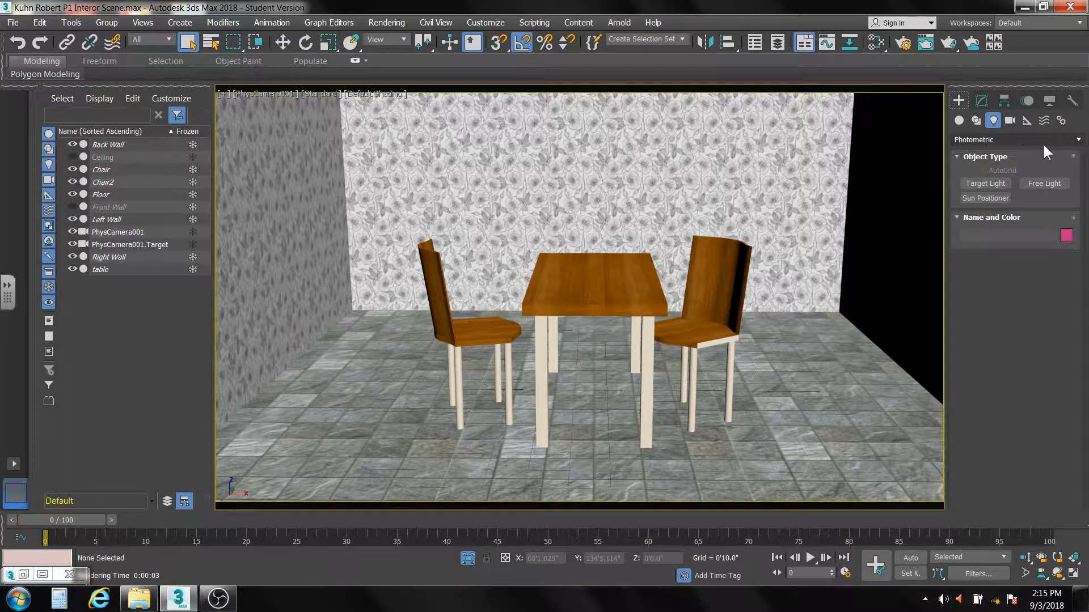
pyautogui.click(1076, 140)
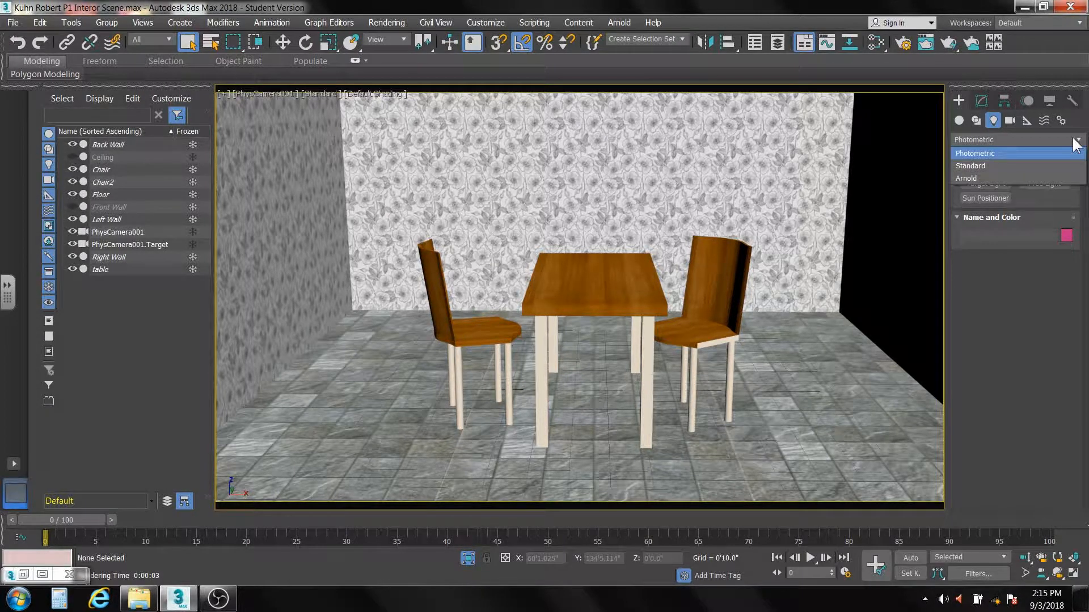
pyautogui.click(1059, 166)
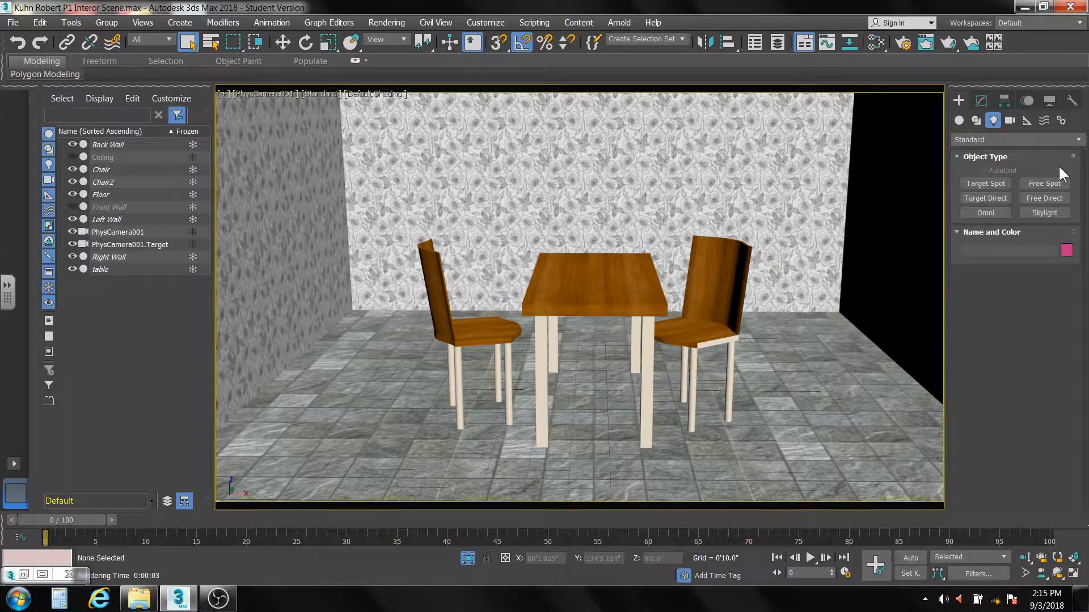
pyautogui.click(987, 213)
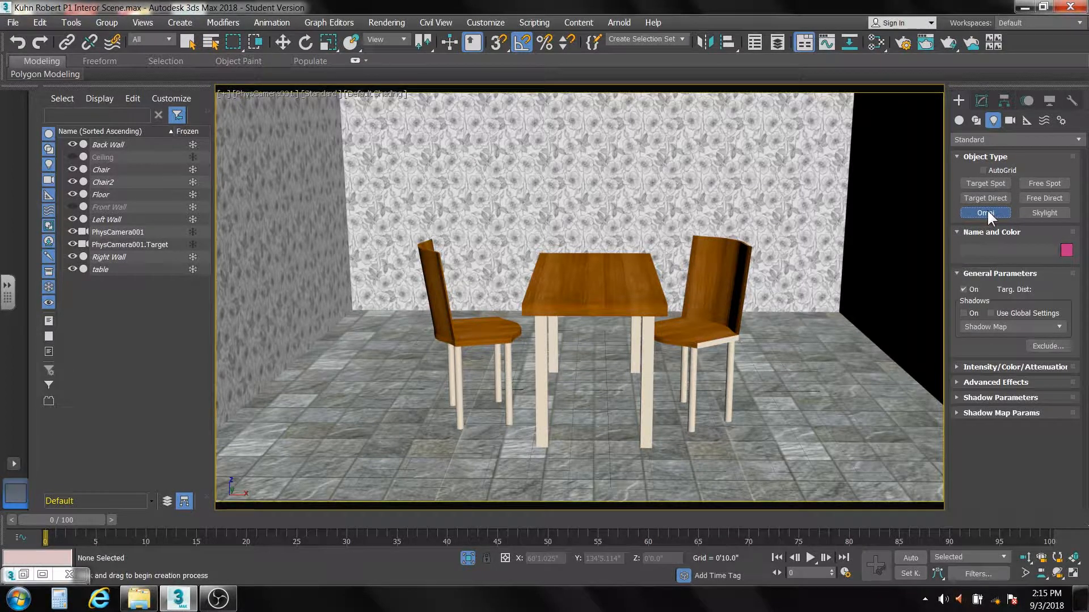
pyautogui.click(585, 410)
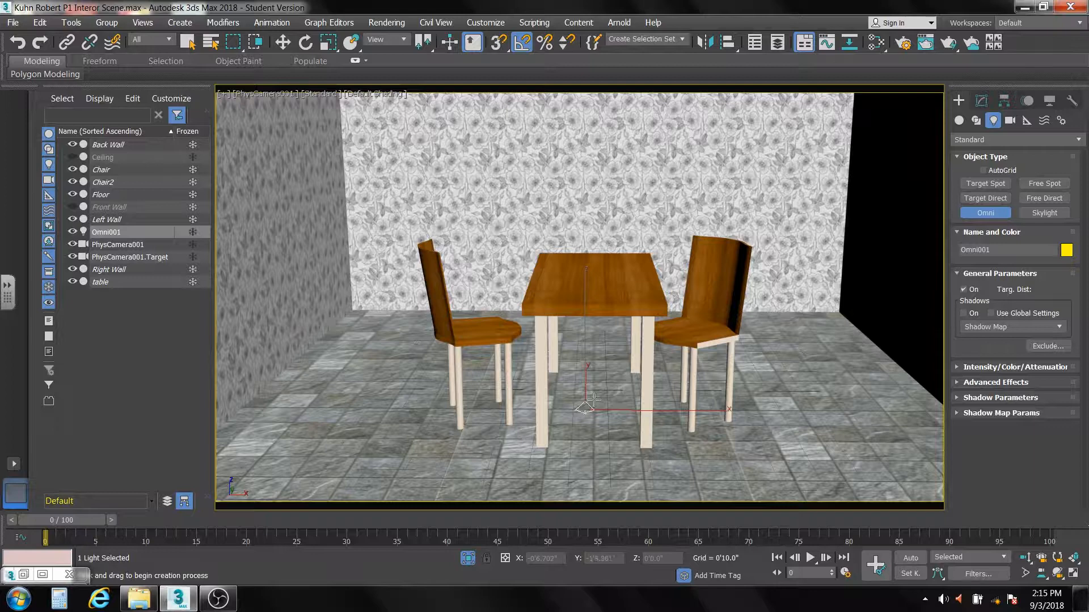
pyautogui.rightClick(605, 380)
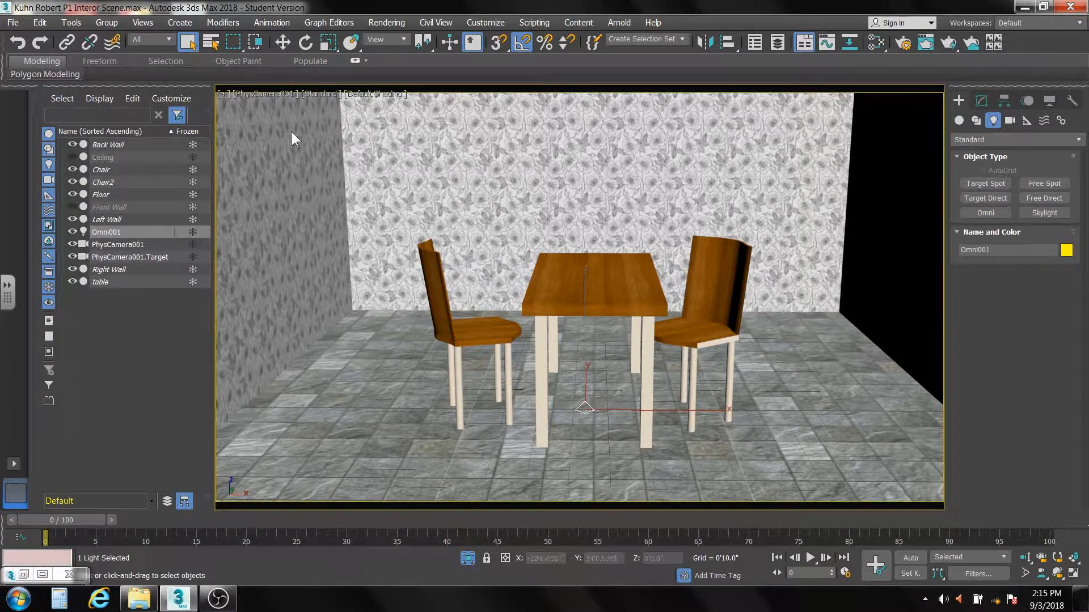
# Step: Move the Omni light to X 0, Y 0 and Z 11.8 feet
pyautogui.click(284, 43)
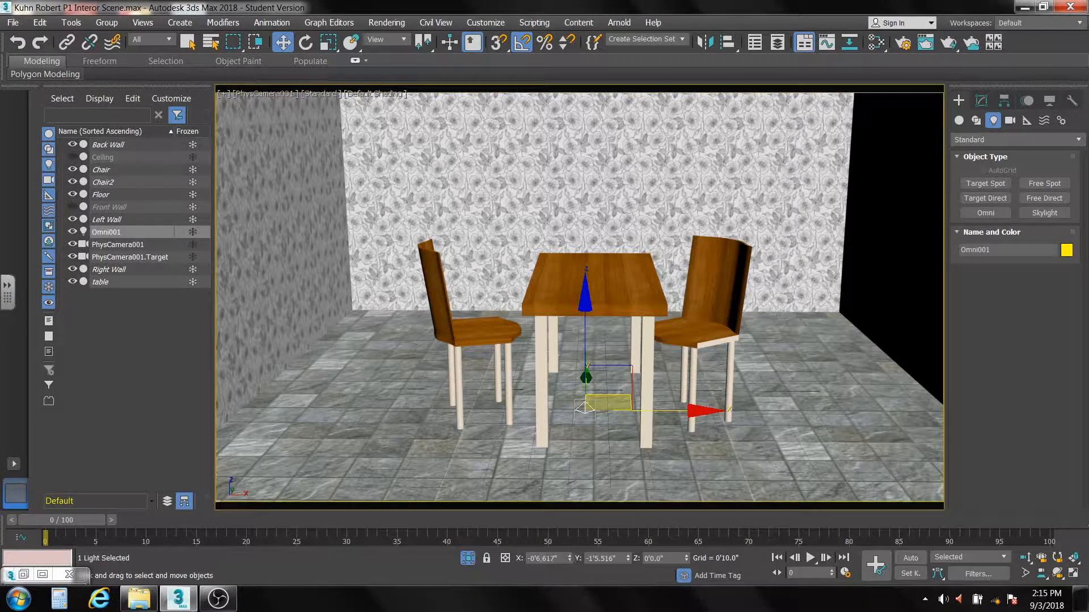
pyautogui.rightClick(569, 555)
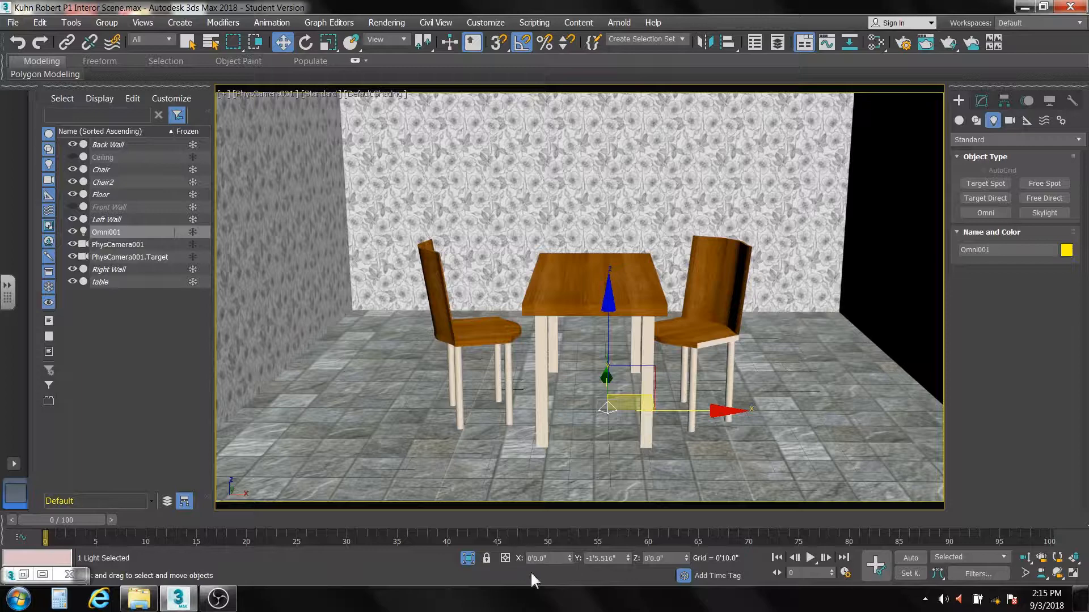
pyautogui.doubleClick(619, 559)
pyautogui.write('0')
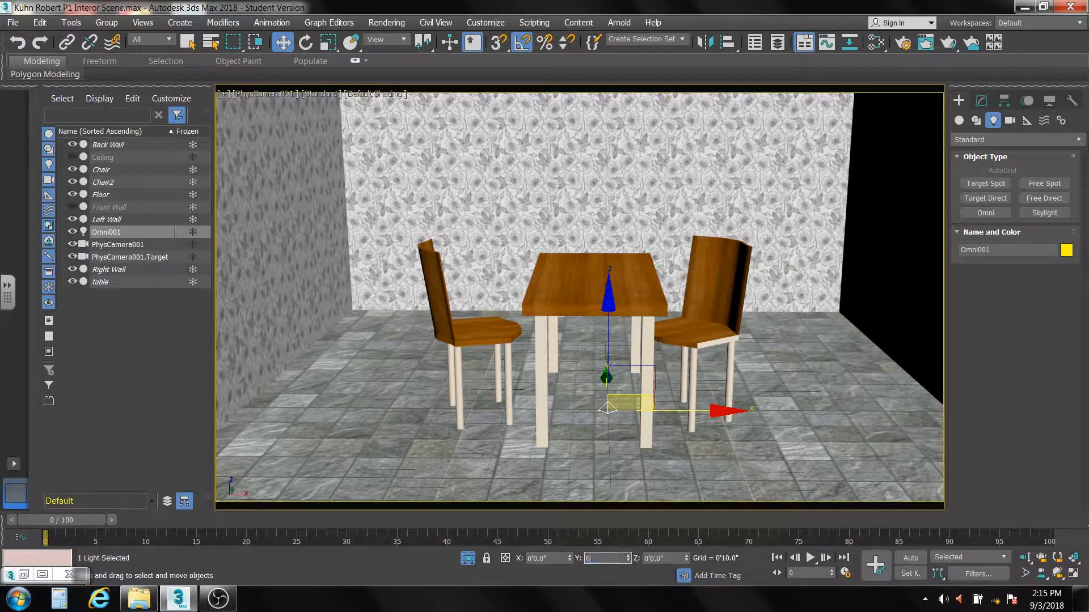
pyautogui.press('Return')
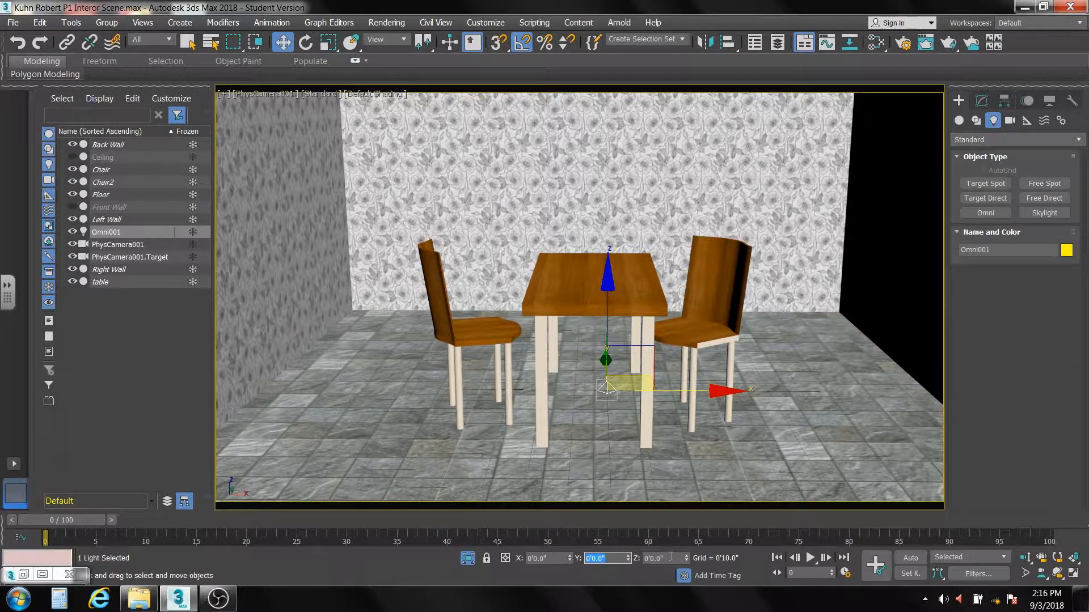
pyautogui.press('Tab')
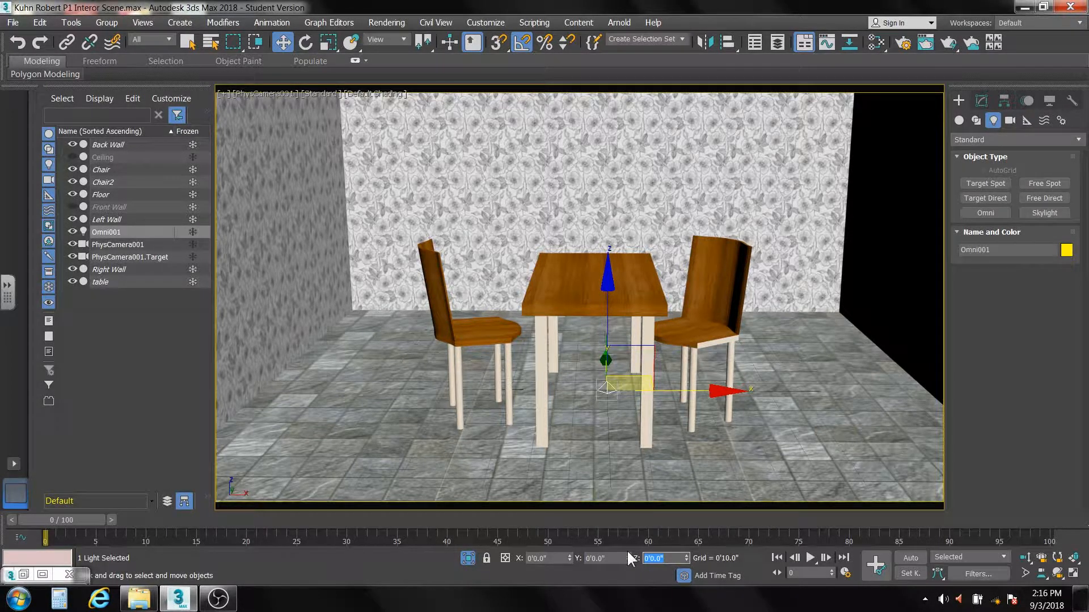
pyautogui.write('11.8')
pyautogui.press('Return')
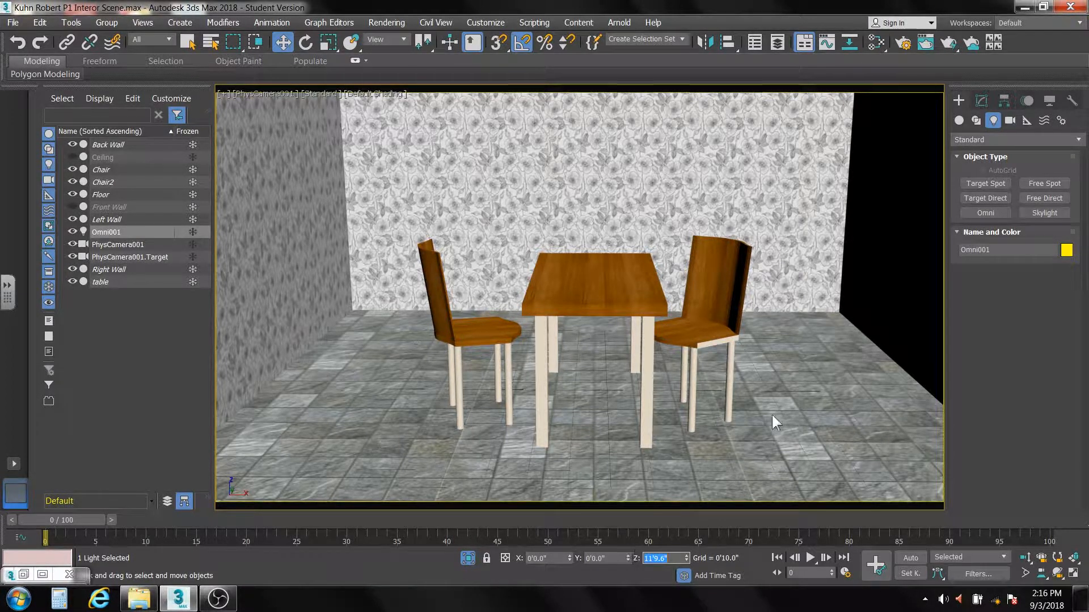
# Step: Restore the cloned frame, render the camera view with the Omni light for comparison, and put both render windows away
pyautogui.click(23, 574)
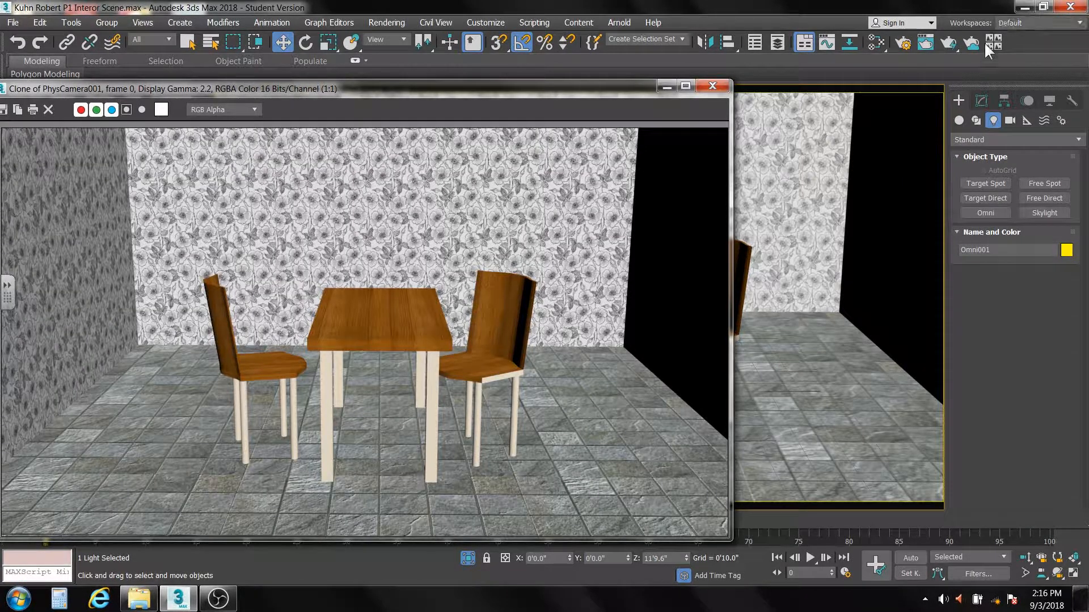
pyautogui.click(951, 42)
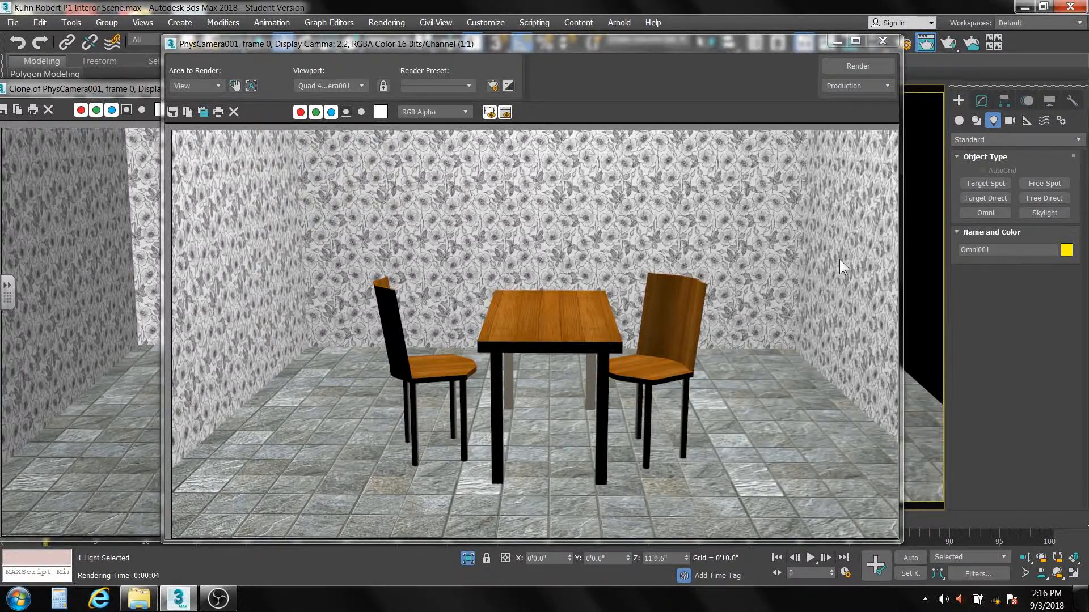
pyautogui.moveTo(616, 45)
pyautogui.mouseDown()
pyautogui.moveTo(976, 54)
pyautogui.moveTo(626, 63)
pyautogui.mouseUp()
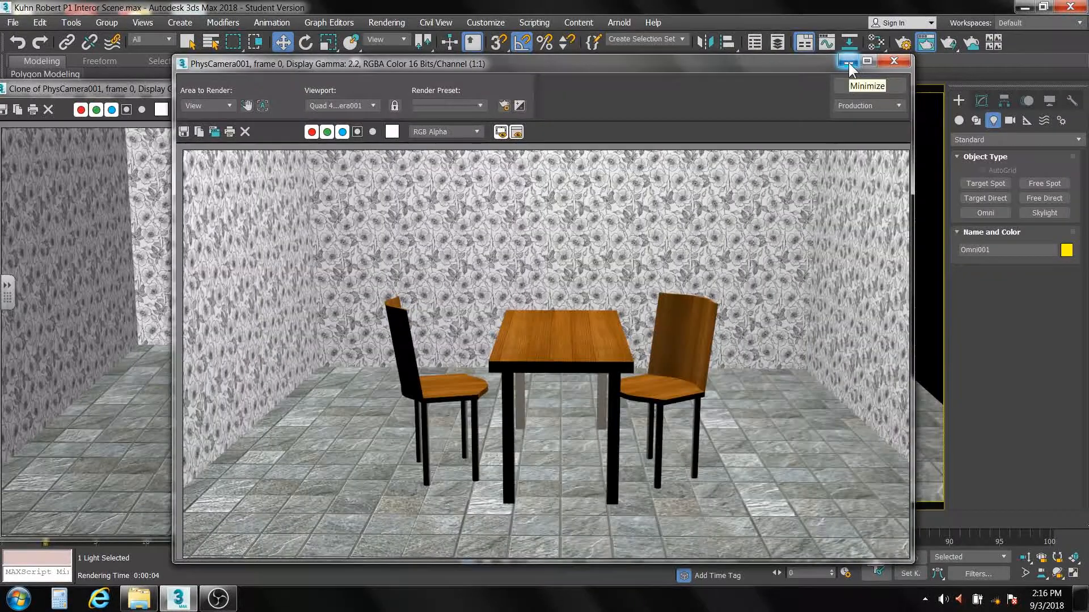
pyautogui.click(891, 63)
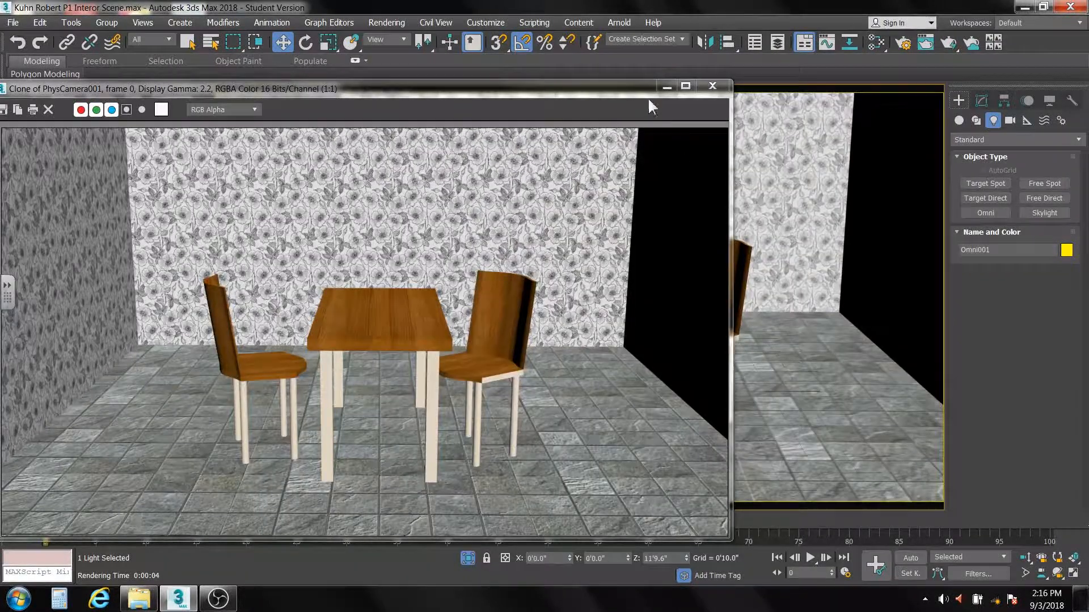
pyautogui.click(665, 89)
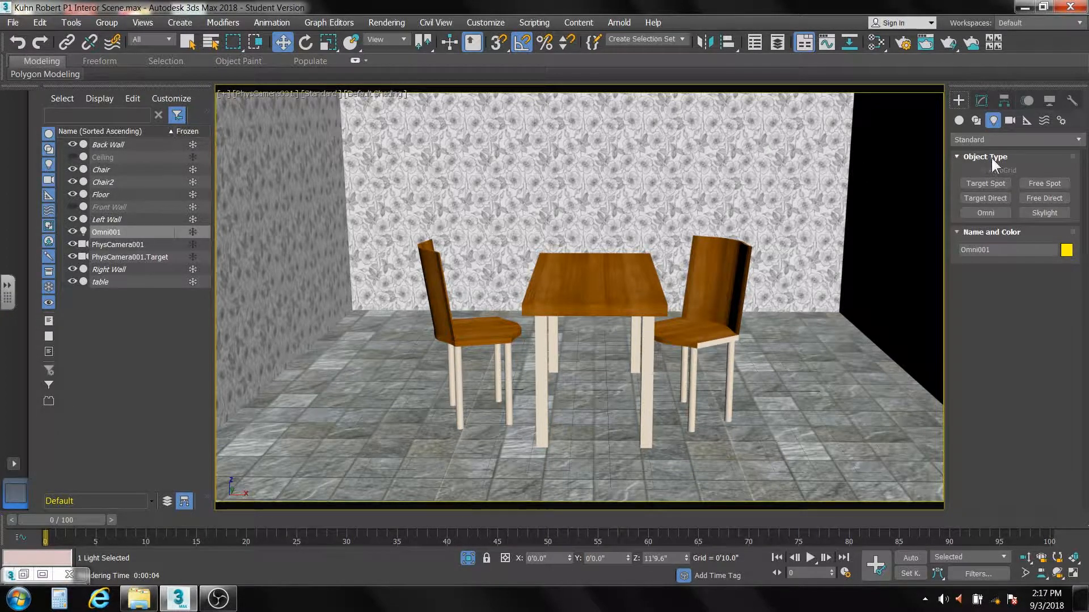
# Step: Rename the Omni light as "Omni cieling"
pyautogui.click(981, 100)
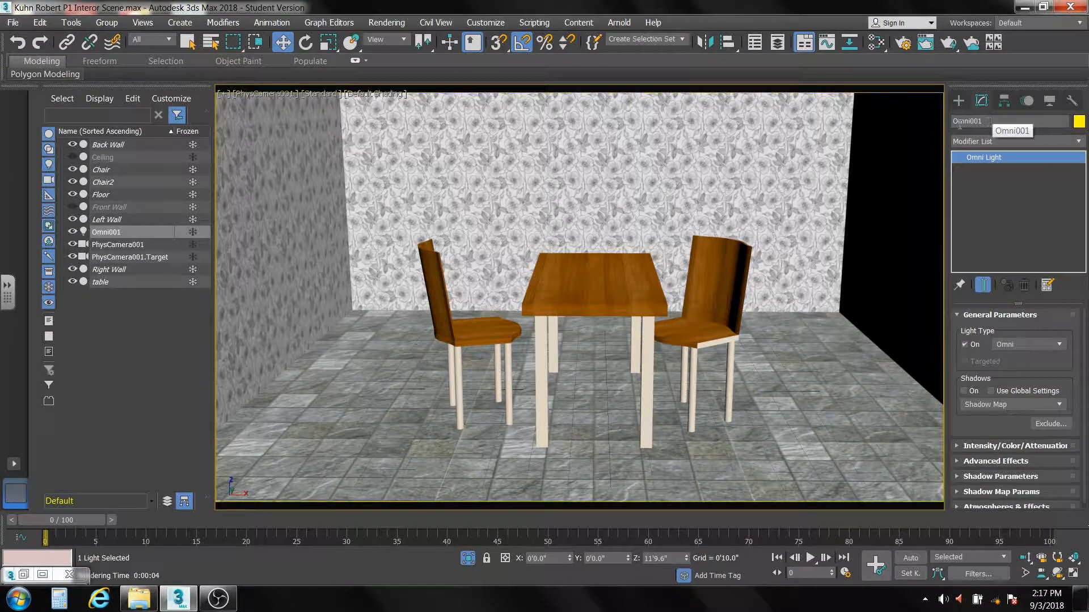
pyautogui.click(988, 123)
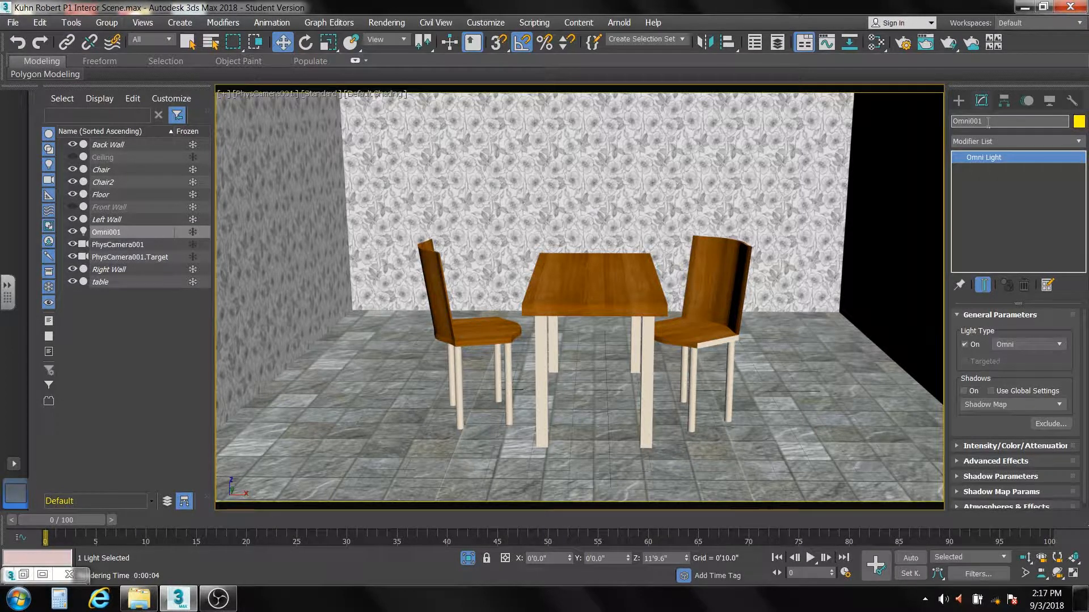
pyautogui.press('BackSpace')
pyautogui.press('BackSpace')
pyautogui.press('BackSpace')
pyautogui.write('ceiling')
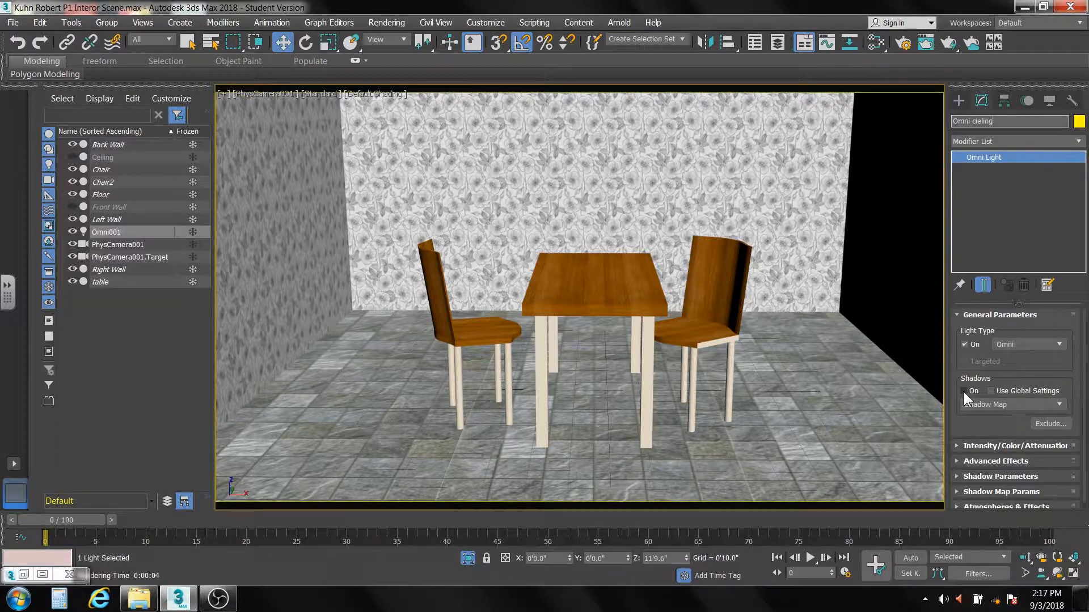
pyautogui.press('Return')
# Step: Turn on shadows for the ceiling Omni light and check them in a render of the camera view
pyautogui.click(963, 391)
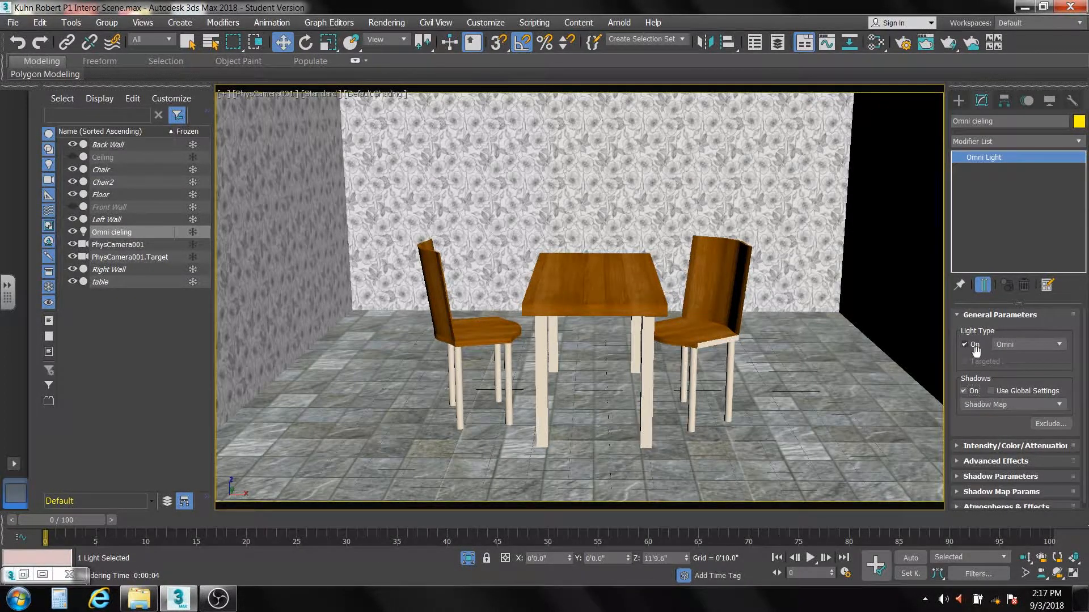
pyautogui.click(949, 44)
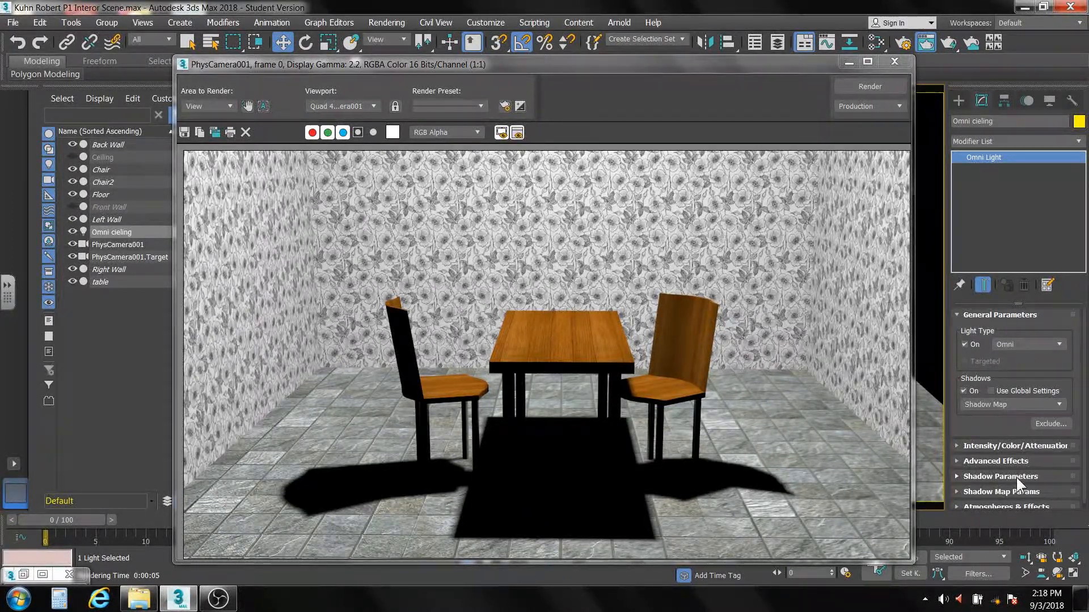
pyautogui.click(895, 60)
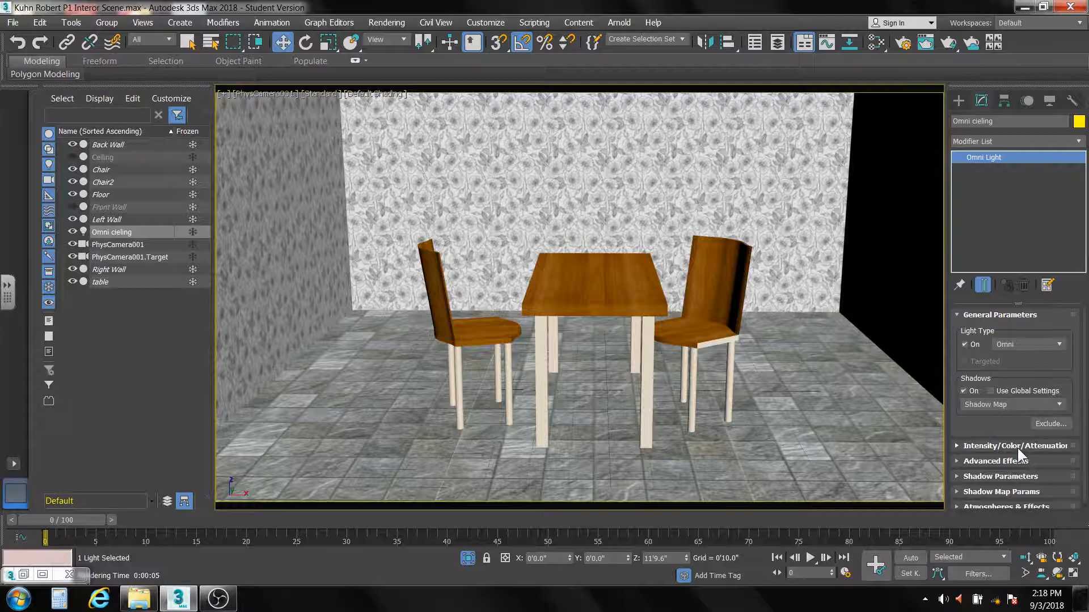
# Step: Test-render the ceiling light with its intensity multiplier raised to 3.1 and with it lowered to 0.155
pyautogui.click(956, 445)
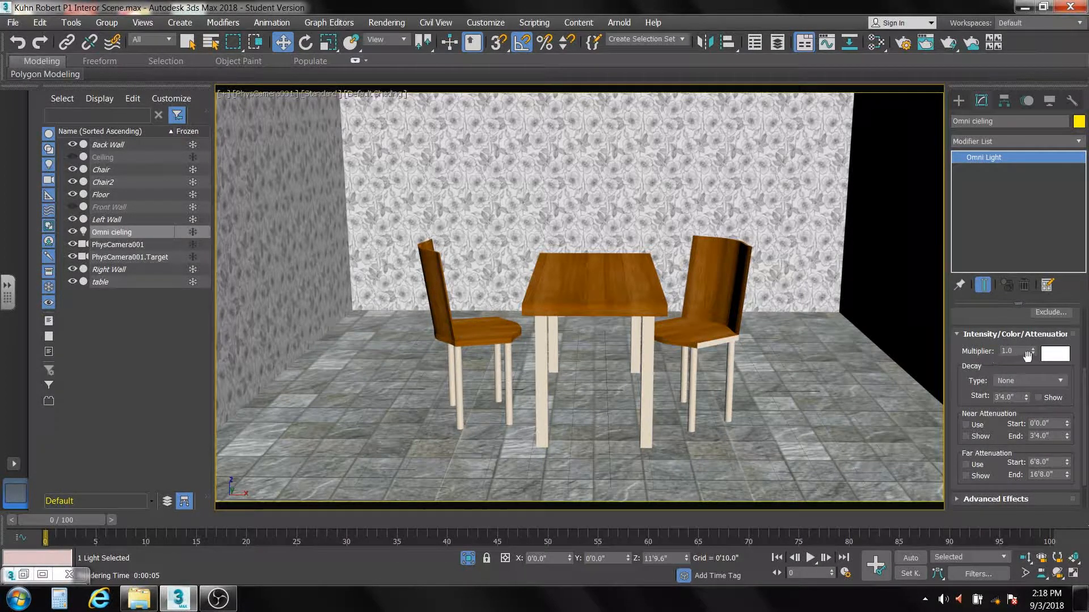
pyautogui.moveTo(1033, 353); pyautogui.dragTo(1032, 230)
pyautogui.click(948, 44)
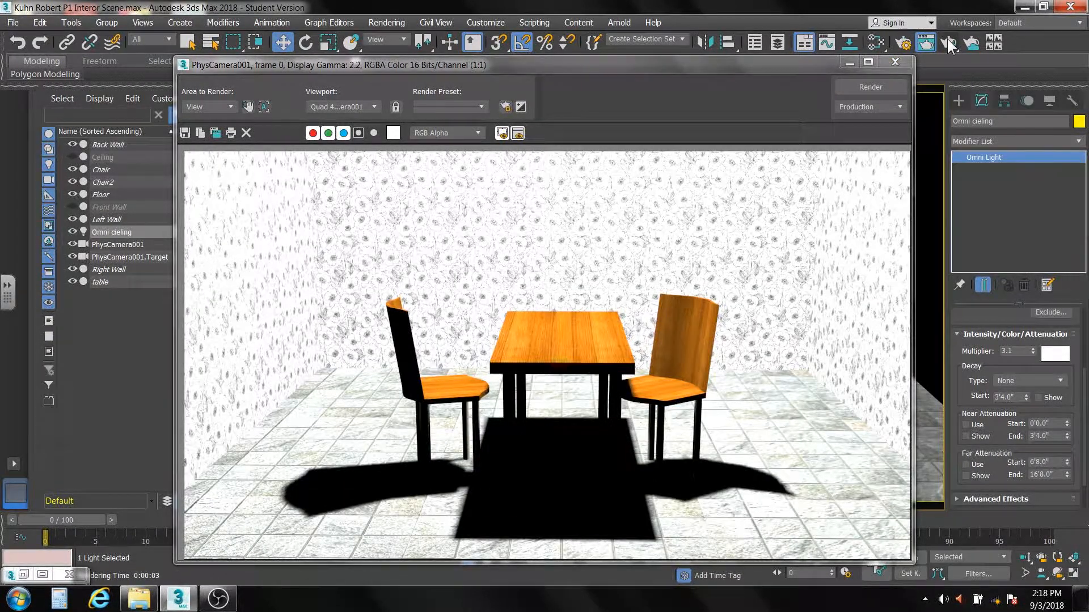
pyautogui.moveTo(1032, 350); pyautogui.dragTo(1039, 400)
pyautogui.click(869, 87)
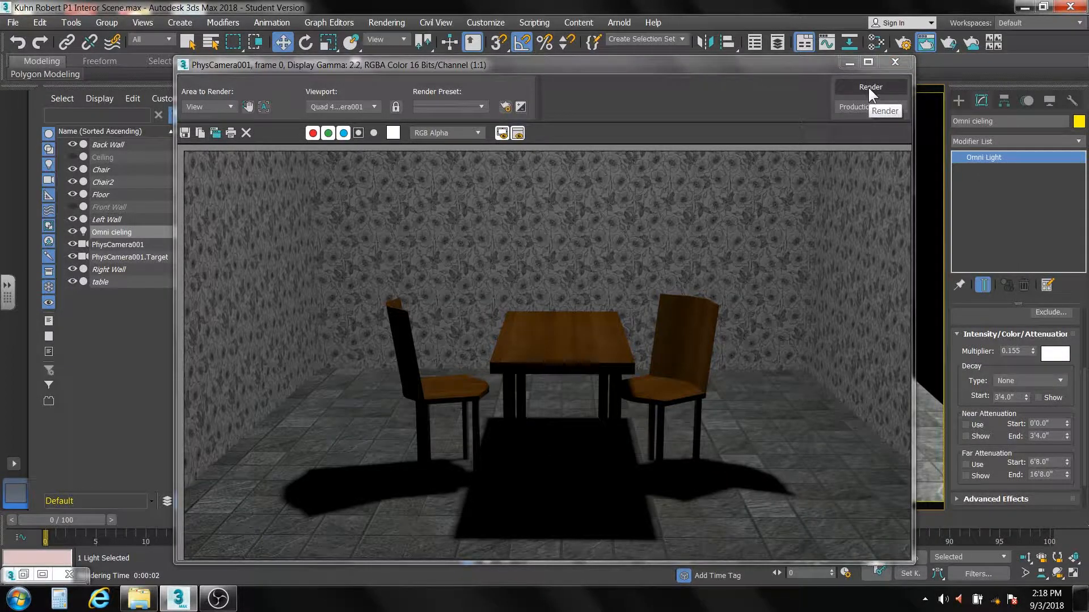
# Step: Dismiss the test render and reset the ceiling Omni light's intensity multiplier to 1
pyautogui.click(895, 61)
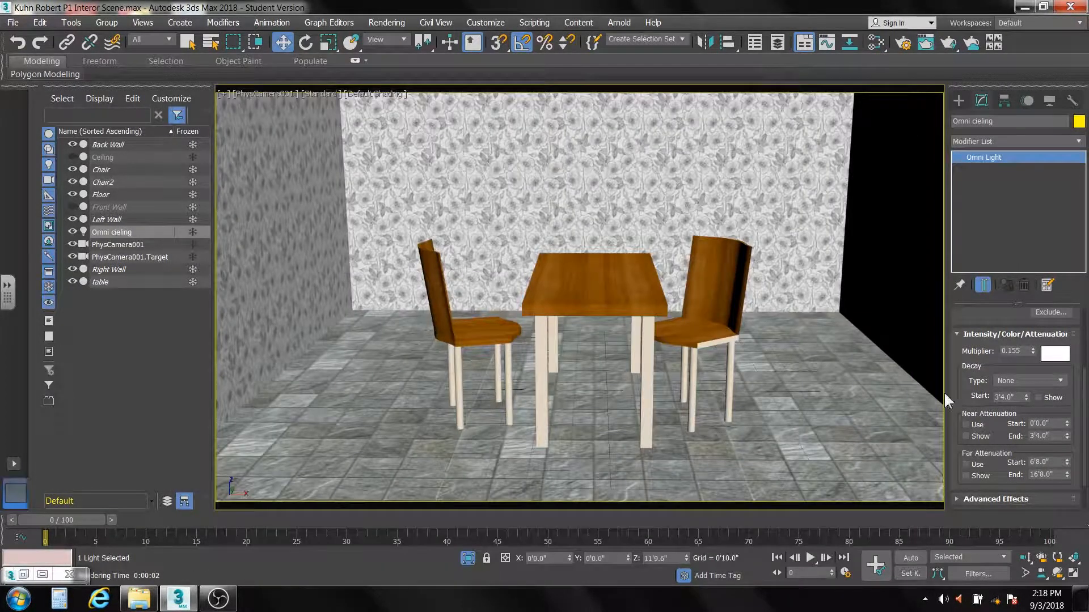
pyautogui.doubleClick(1015, 351)
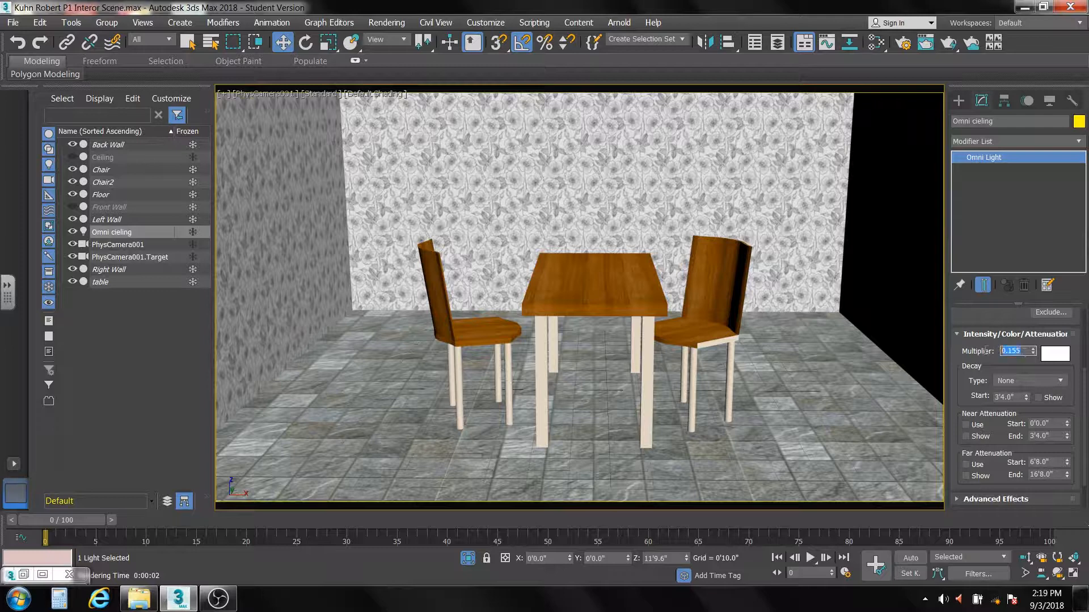
pyautogui.write('1')
pyautogui.press('Return')
# Step: Give the ceiling light a warm off-white colour with red 255, blue 230 and slightly reduced green, and check it in a render
pyautogui.click(1054, 355)
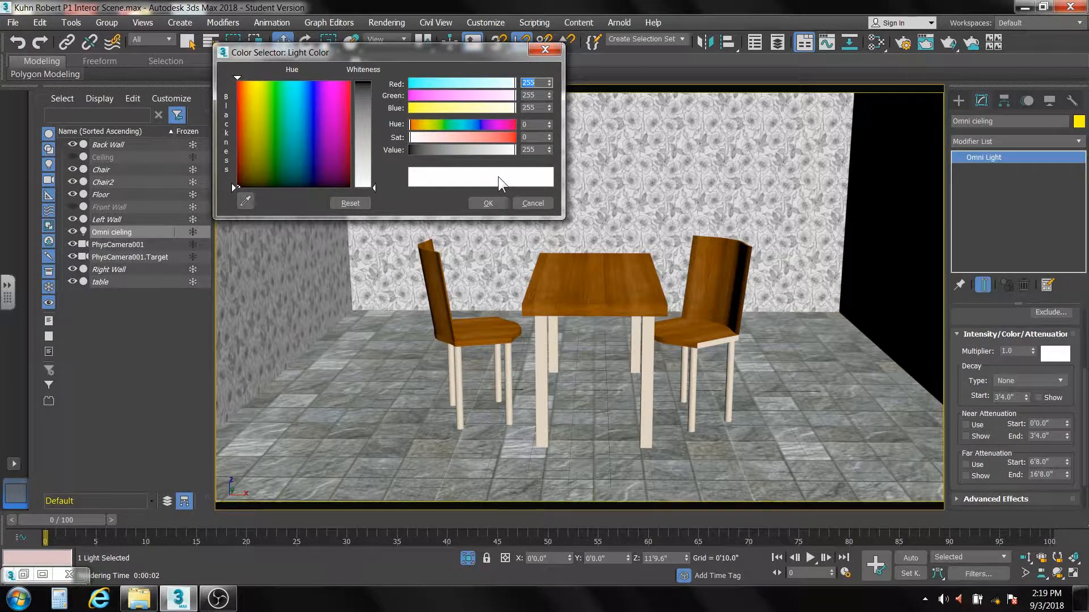
pyautogui.click(505, 109)
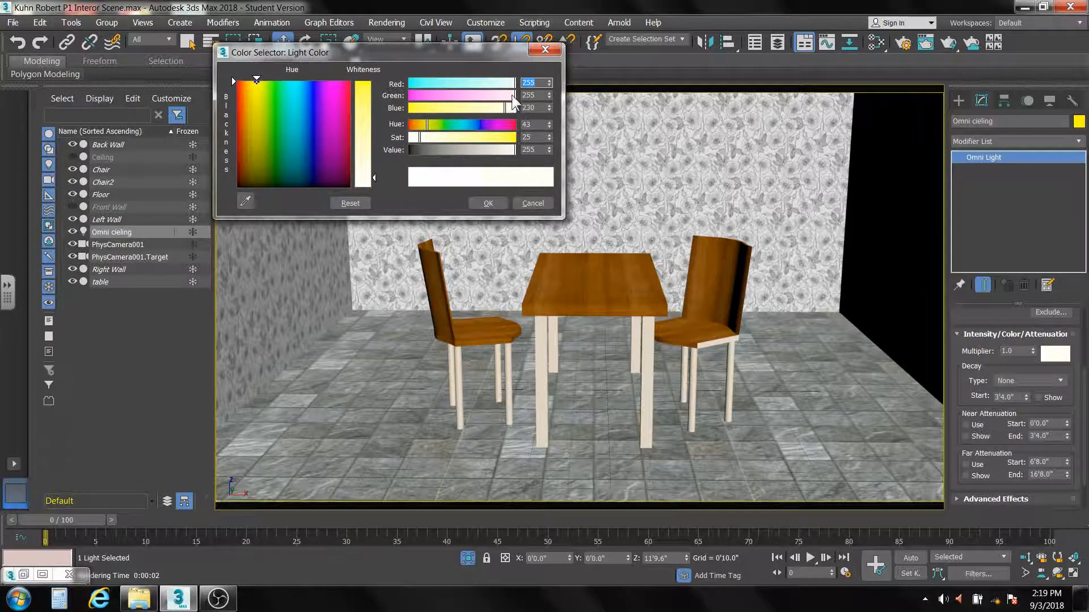
pyautogui.click(512, 94)
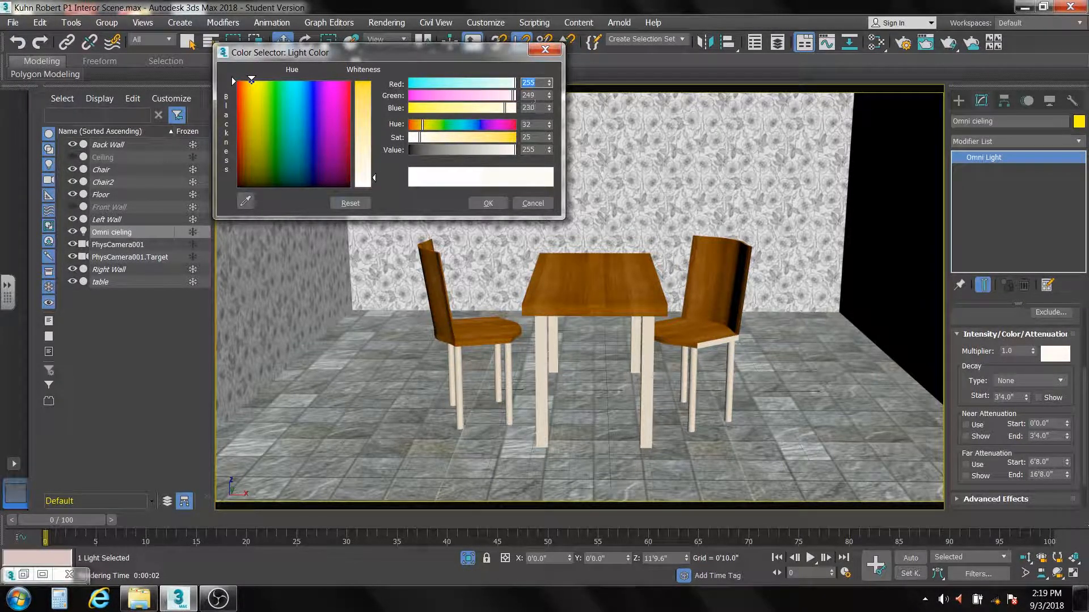
pyautogui.click(537, 95)
pyautogui.write('2')
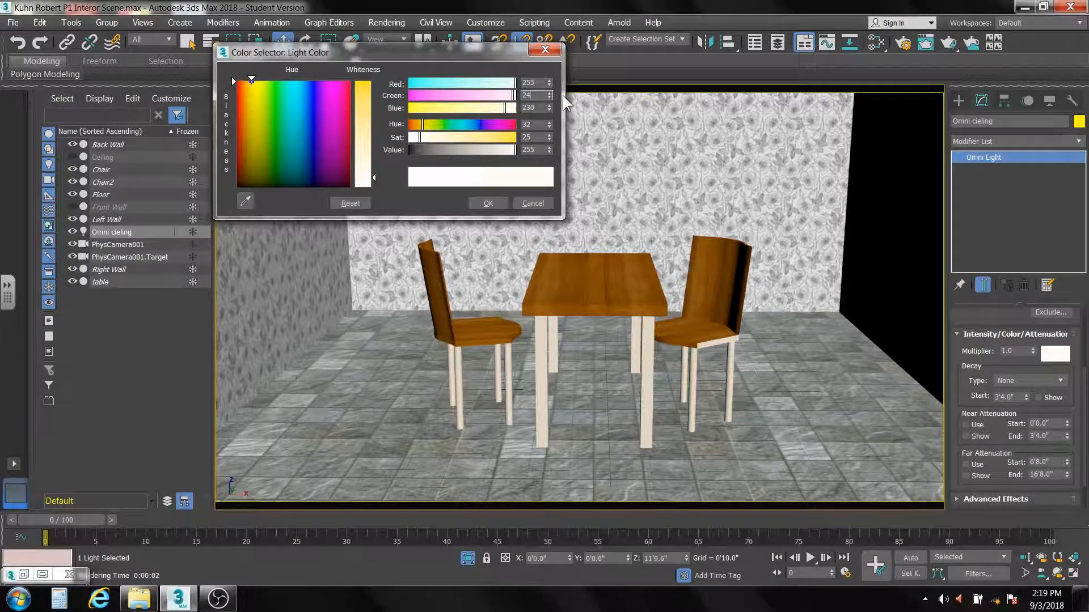
pyautogui.write('50')
pyautogui.click(488, 203)
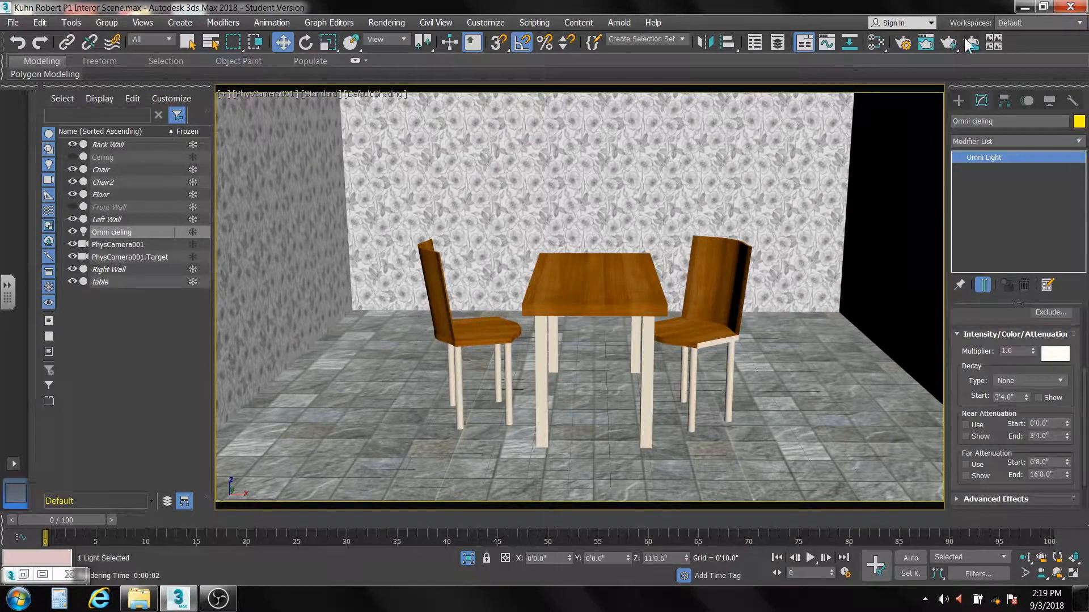
pyautogui.click(948, 42)
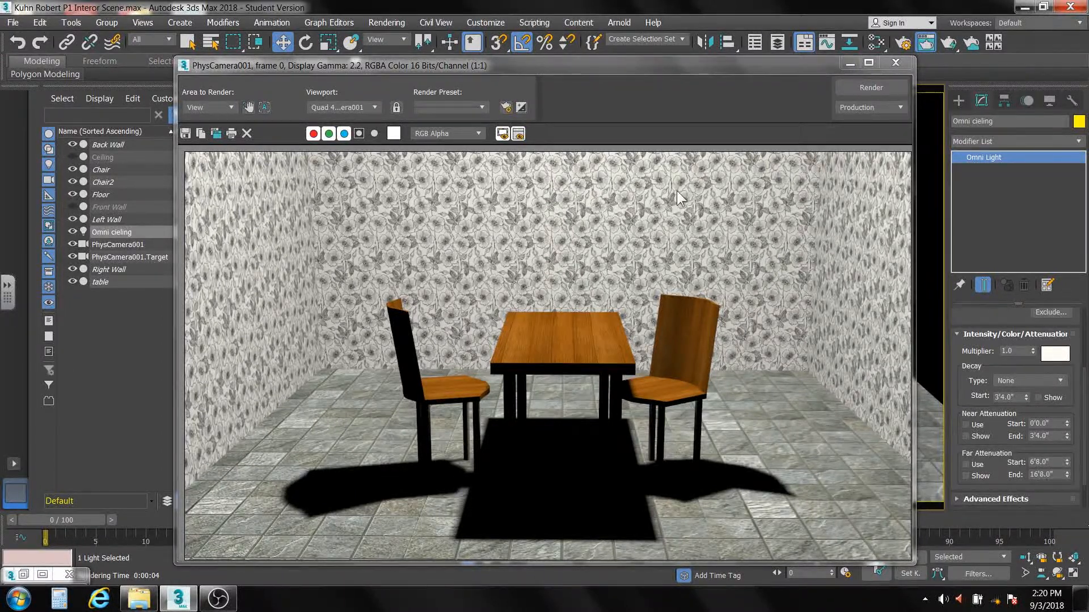
pyautogui.click(895, 63)
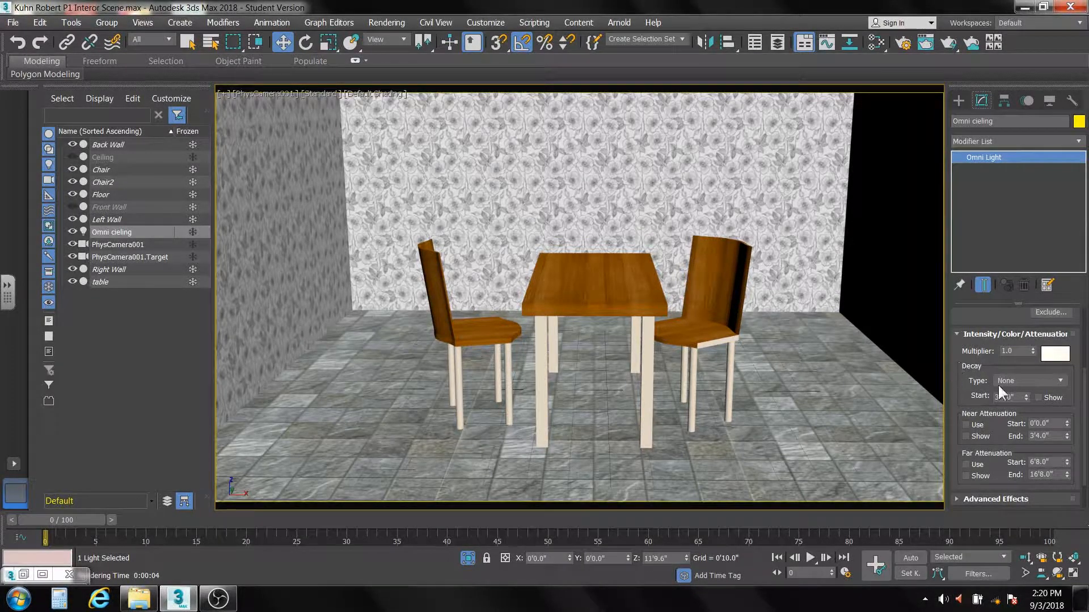
# Step: Set the ceiling light's decay type to Inverse and render the camera view
pyautogui.click(1058, 379)
pyautogui.click(1053, 398)
pyautogui.click(951, 41)
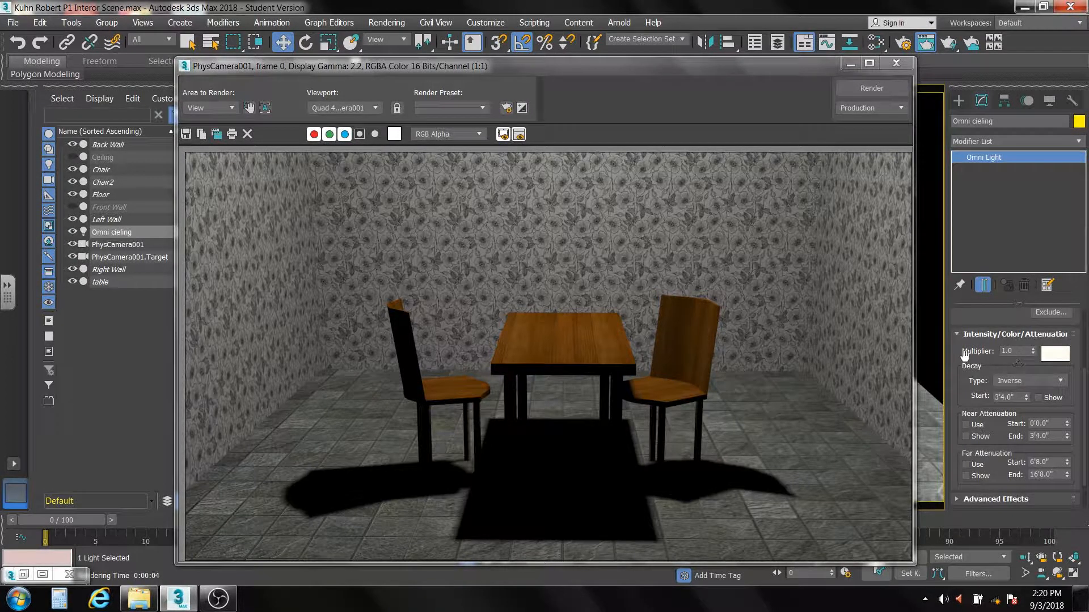
# Step: Brighten the ceiling light by raising its multiplier to 1.2 and on to 1.5, rendering the camera view at each value
pyautogui.doubleClick(1019, 351)
pyautogui.click(863, 88)
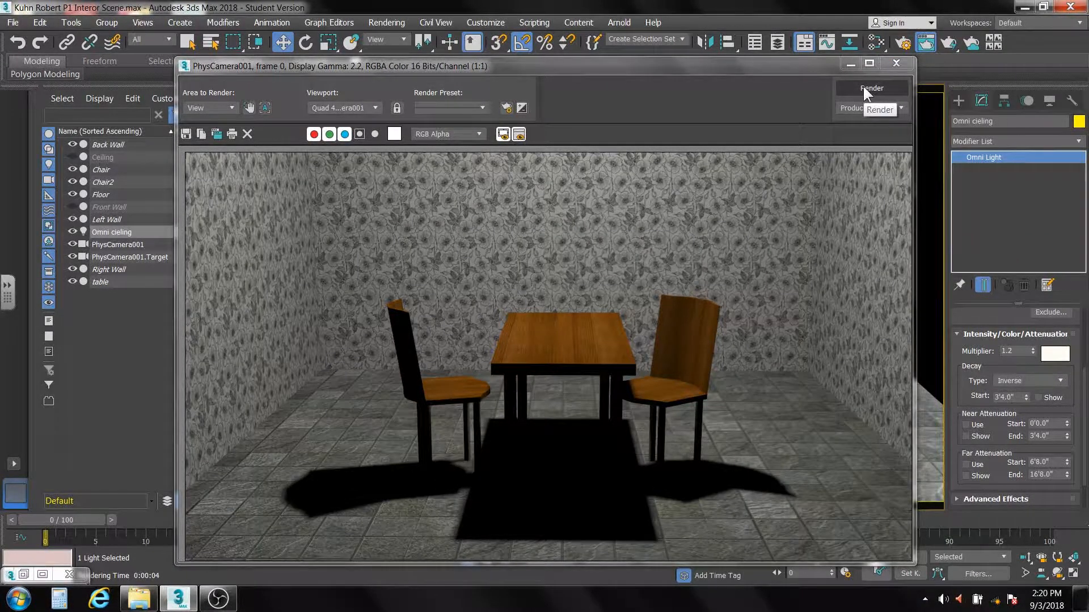
pyautogui.click(1016, 352)
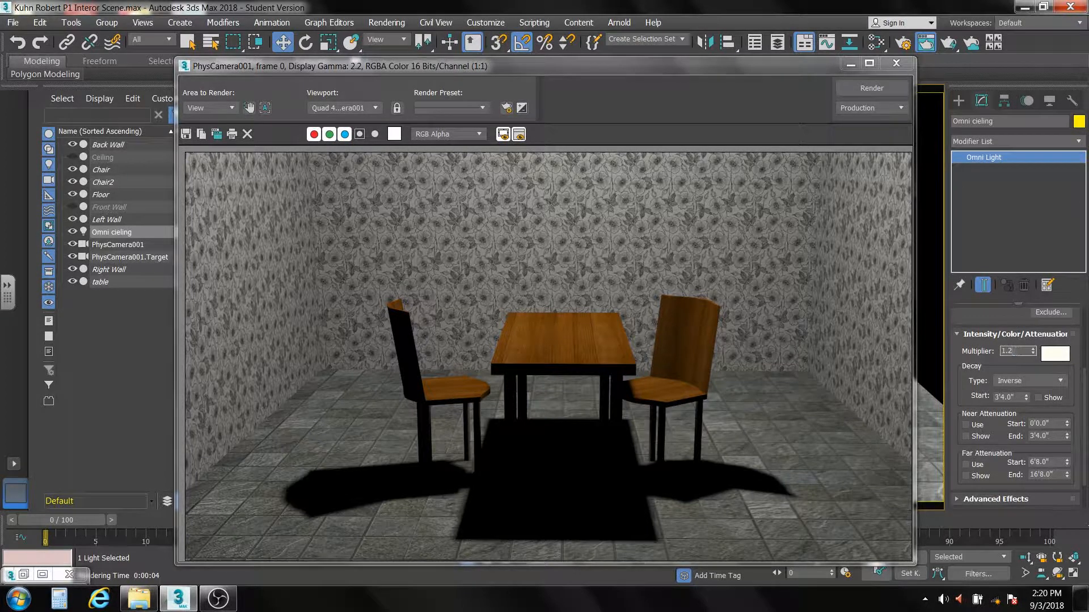
pyautogui.doubleClick(1015, 352)
pyautogui.write('1.5')
pyautogui.press('Return')
pyautogui.click(870, 88)
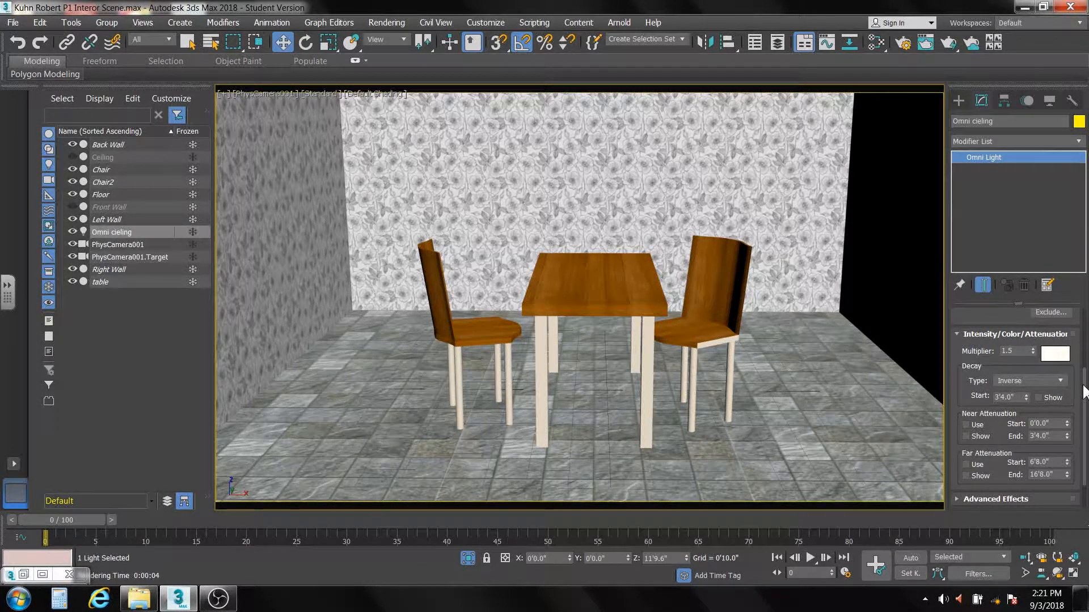
# Step: Soften the ceiling light's shadows with a density of 0.7 and Light Affects Shadow Color enabled, and render the camera view
pyautogui.scroll(-3, 1083, 391)
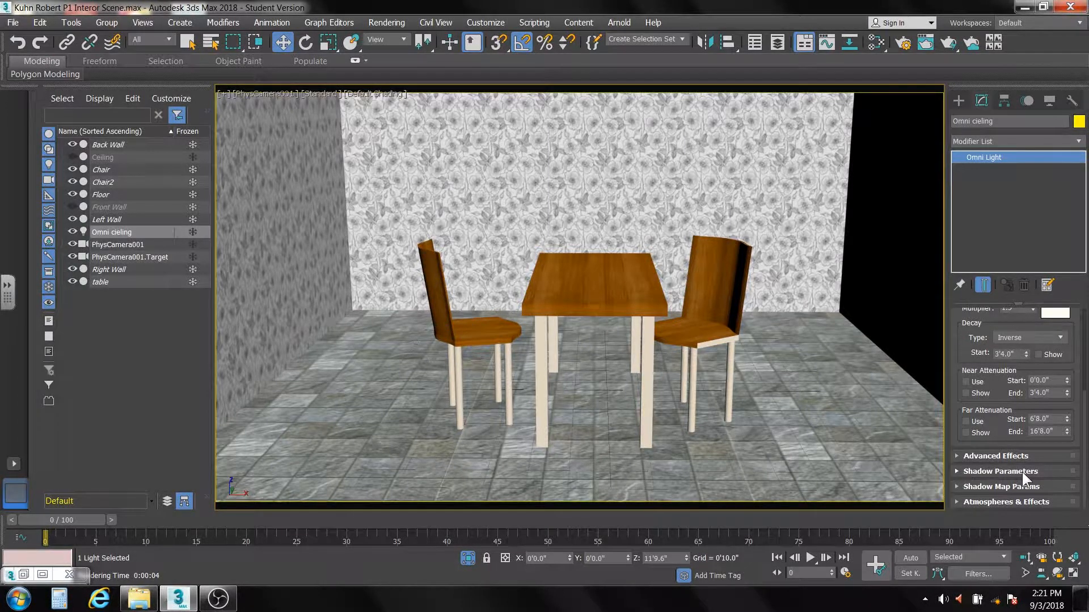
pyautogui.click(957, 471)
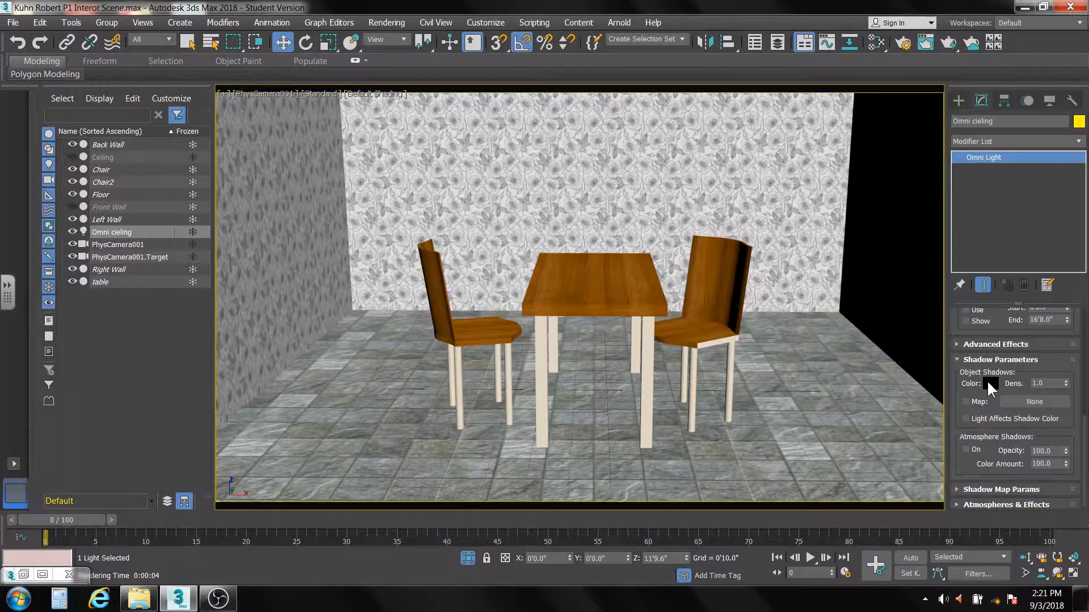
pyautogui.doubleClick(1038, 384)
pyautogui.write('.7')
pyautogui.press('Return')
pyautogui.click(966, 418)
pyautogui.click(946, 45)
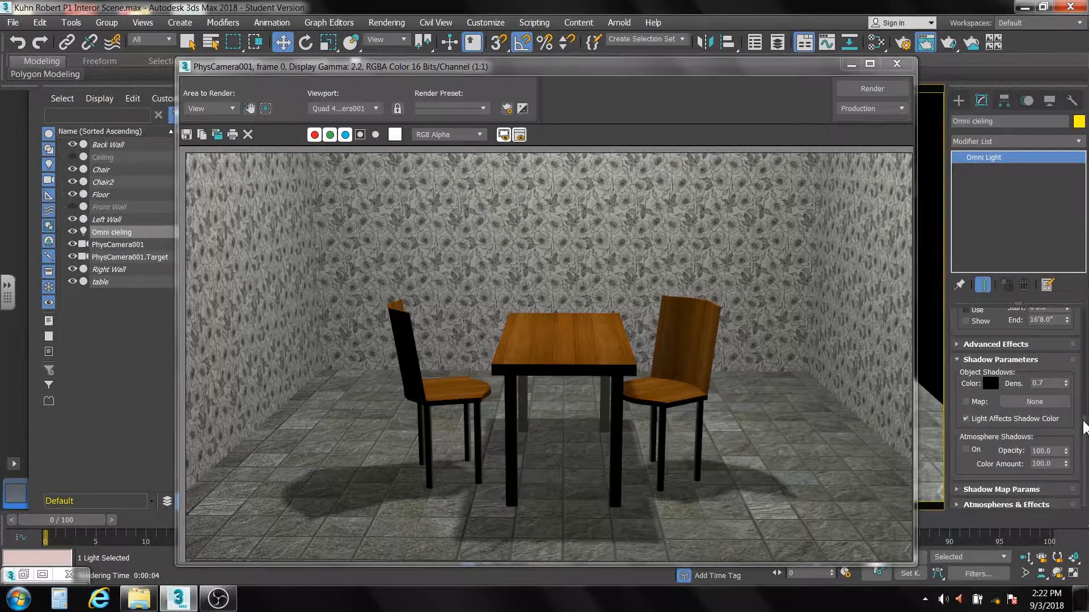
# Step: Set the ceiling light's shadow map size to 200, check the shadow edges in a render, and dismiss the render window
pyautogui.scroll(5, 1083, 429)
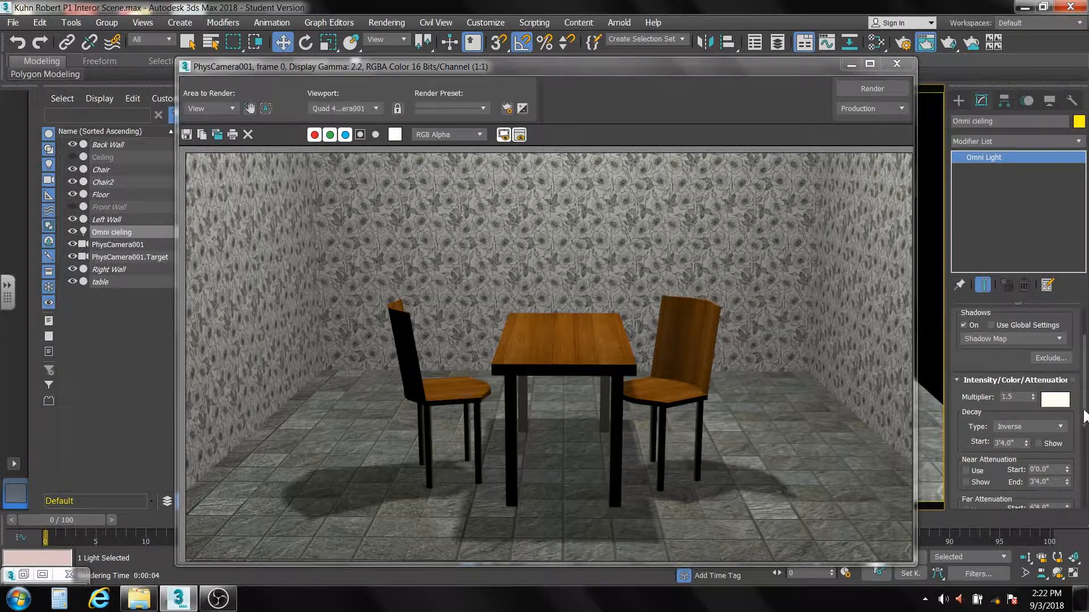
pyautogui.scroll(-5, 1084, 448)
pyautogui.scroll(-3, 1085, 457)
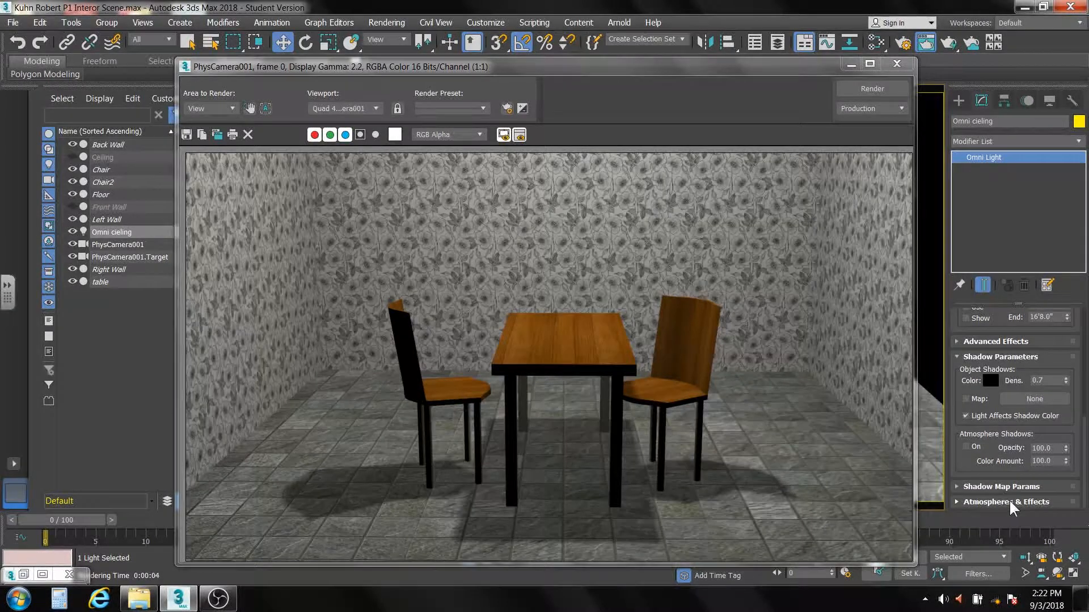
pyautogui.click(957, 486)
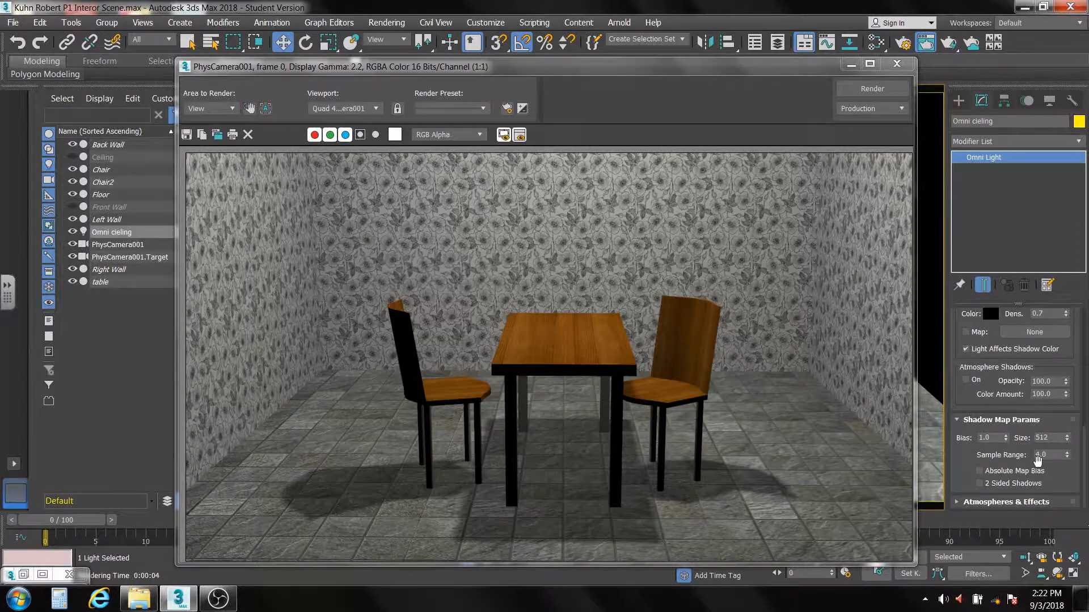
pyautogui.doubleClick(1048, 438)
pyautogui.write('200')
pyautogui.click(866, 90)
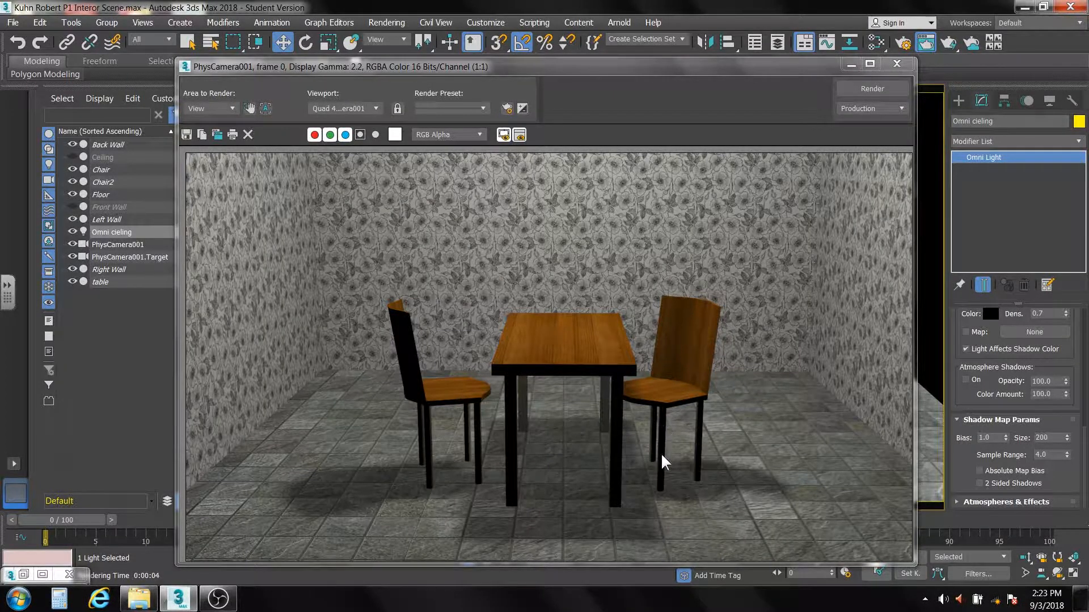
pyautogui.click(407, 342)
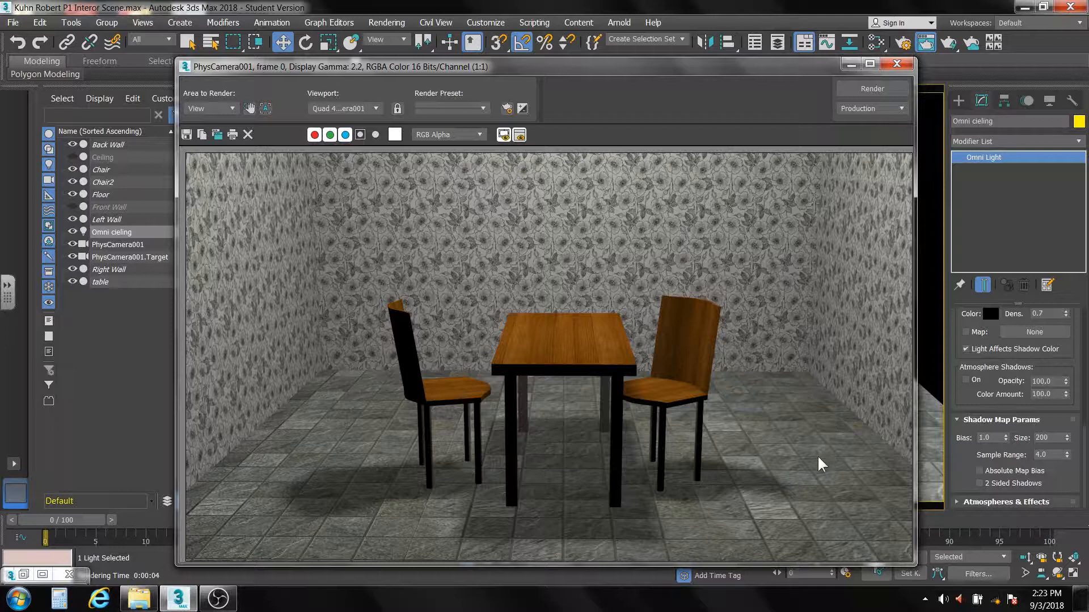
pyautogui.click(899, 66)
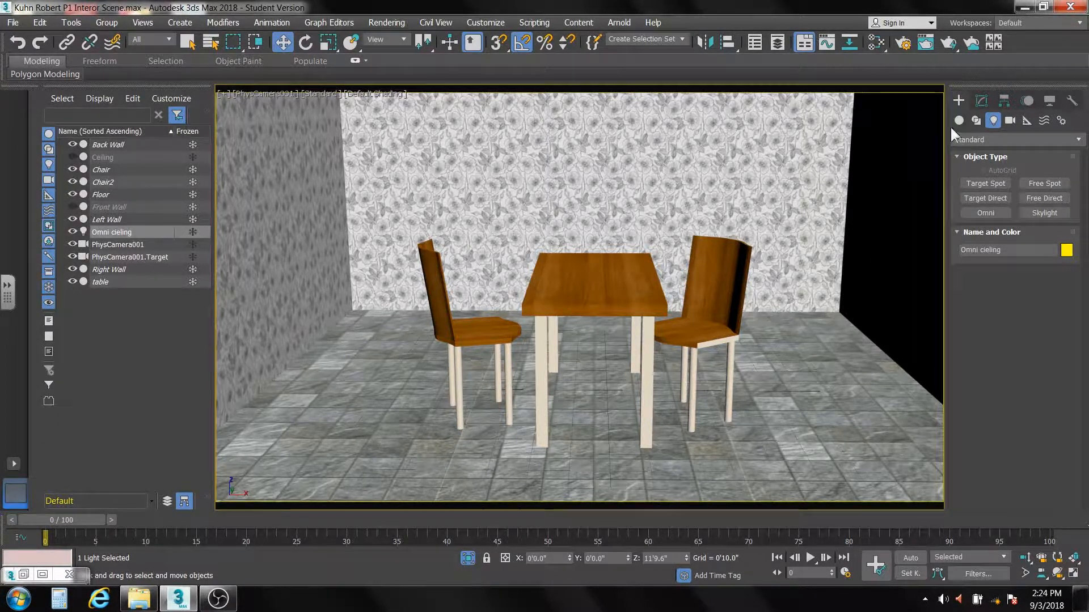
# Step: Create a second Omni light and place it in the Top view near the back-left corner, at about X -6'9", Y 6'2"
pyautogui.click(973, 211)
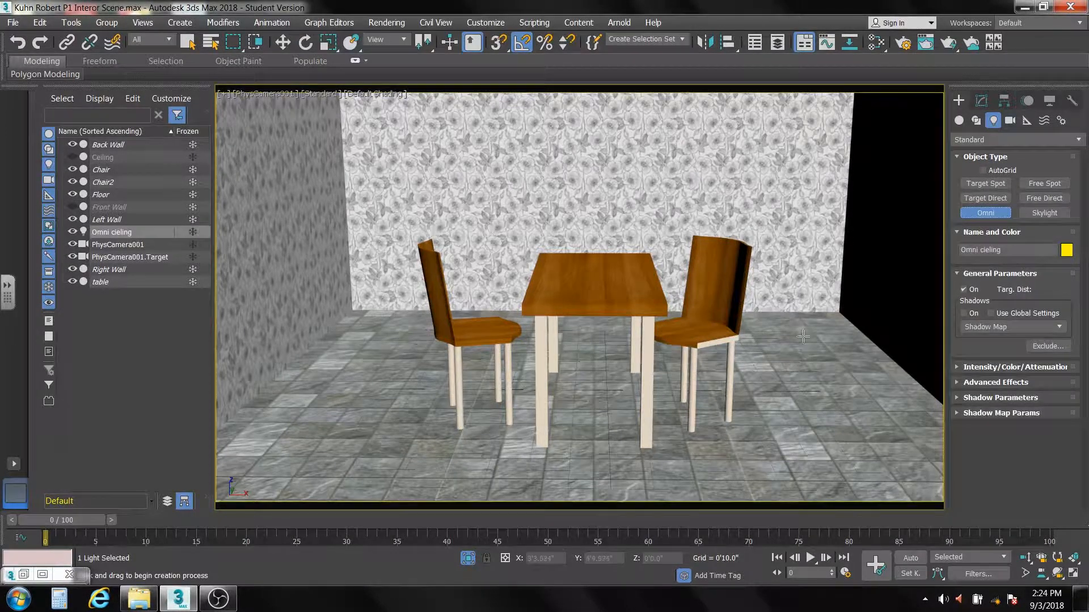
pyautogui.click(376, 338)
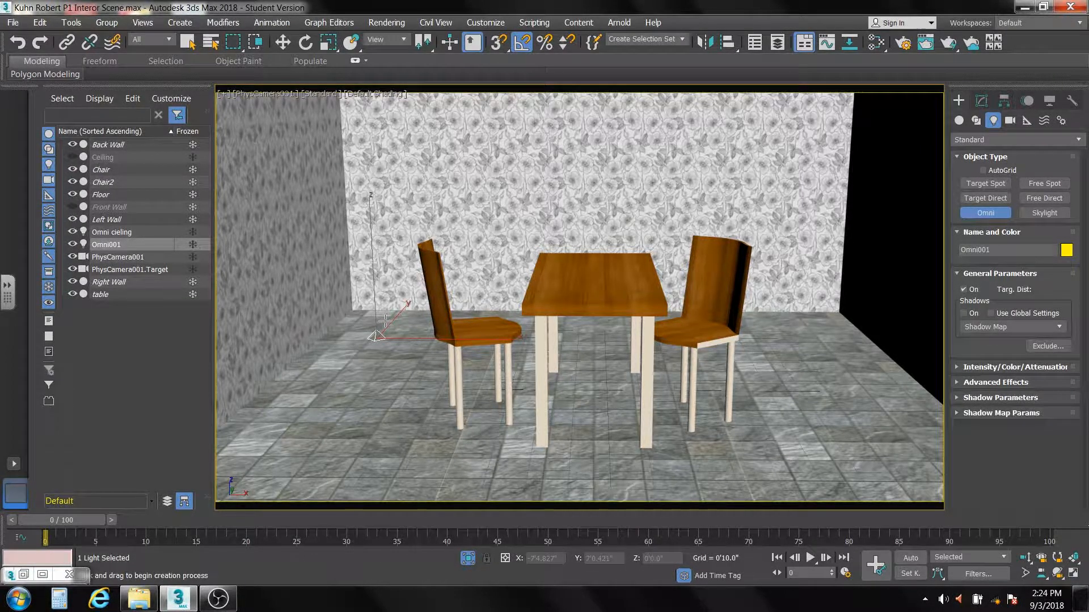
pyautogui.press('w')
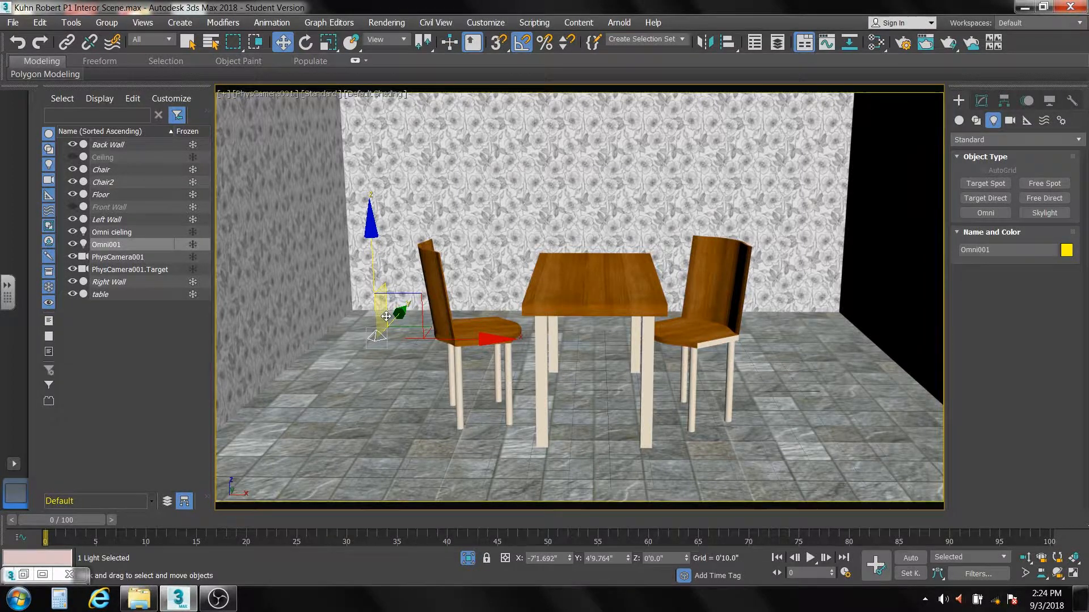
pyautogui.press('t')
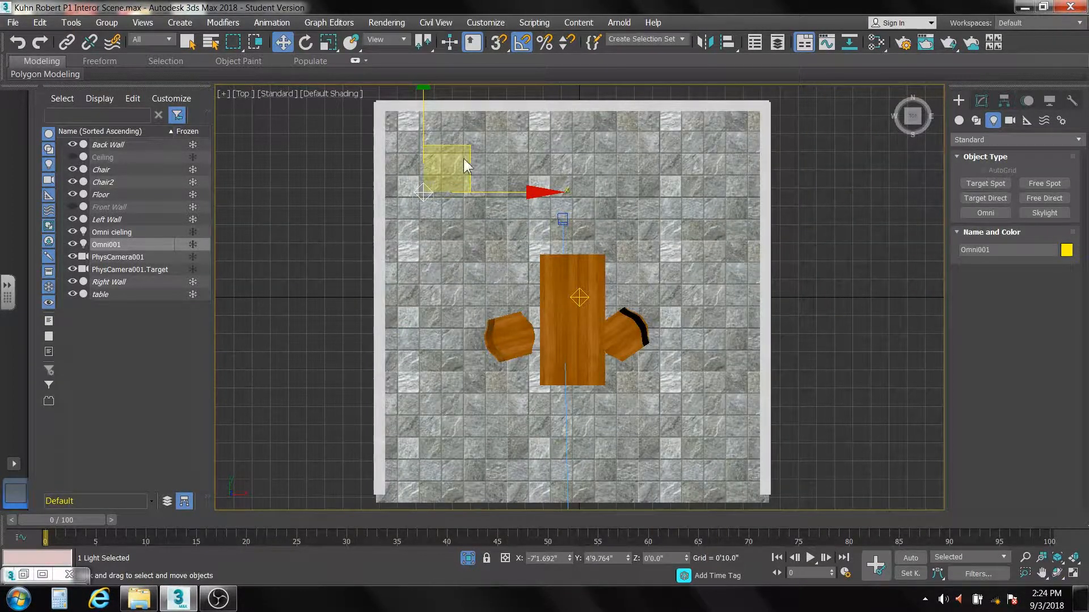
pyautogui.moveTo(463, 146); pyautogui.dragTo(471, 115)
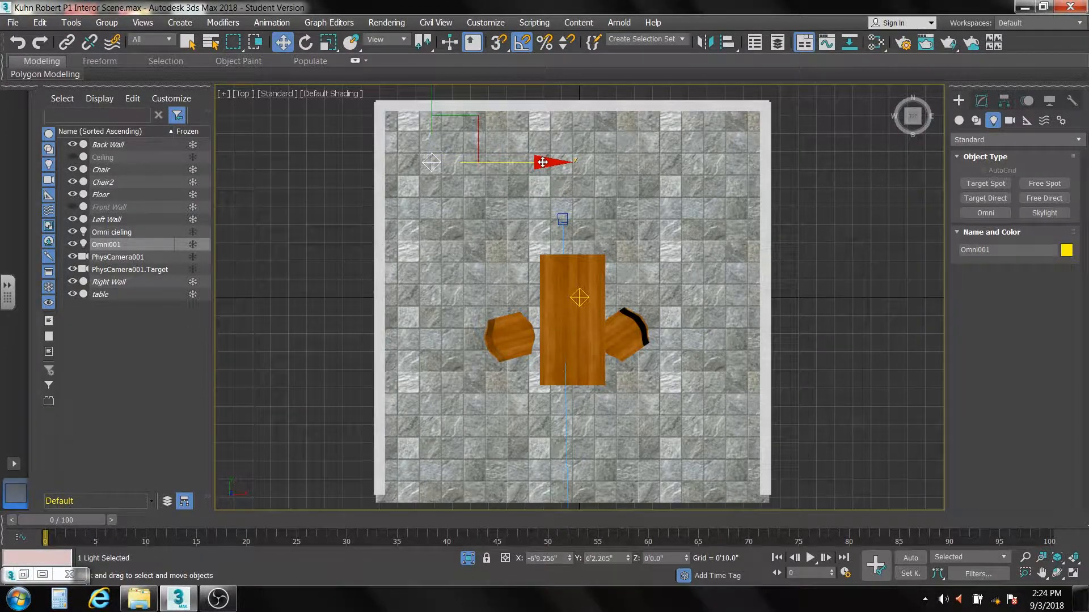
# Step: Clone the new Omni light along X to about 5'9" near the right wall, as an instance named OmniAmb2
pyautogui.moveTo(543, 162); pyautogui.dragTo(814, 177)
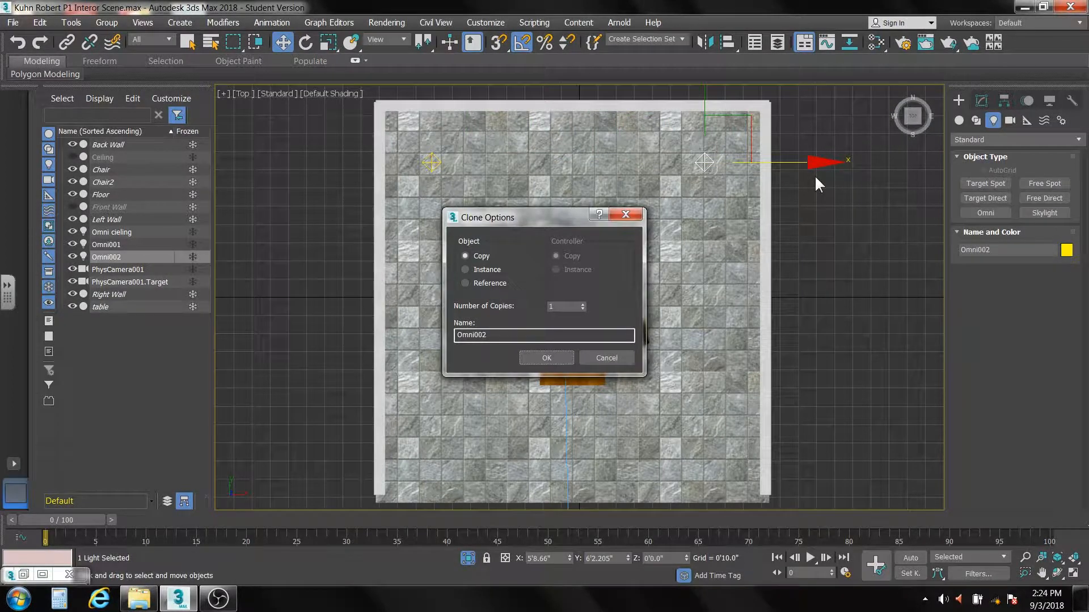
pyautogui.click(465, 269)
pyautogui.moveTo(497, 336); pyautogui.dragTo(479, 335)
pyautogui.write('Amb2')
pyautogui.click(557, 355)
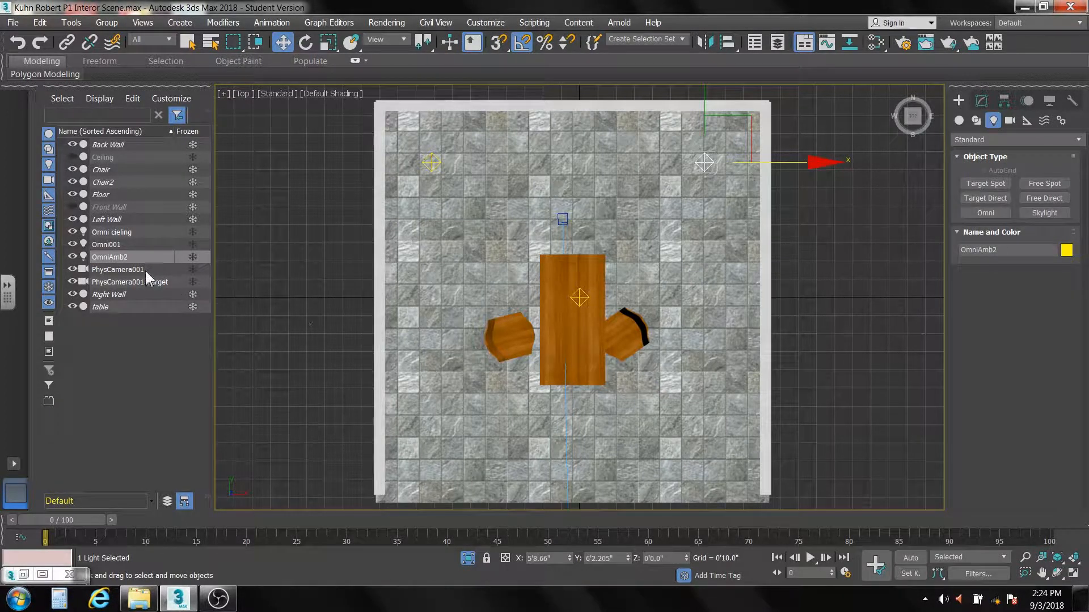
# Step: Rename the original back-left Omni light as OmniAmb1 and clear the selection
pyautogui.click(122, 243)
pyautogui.click(122, 244)
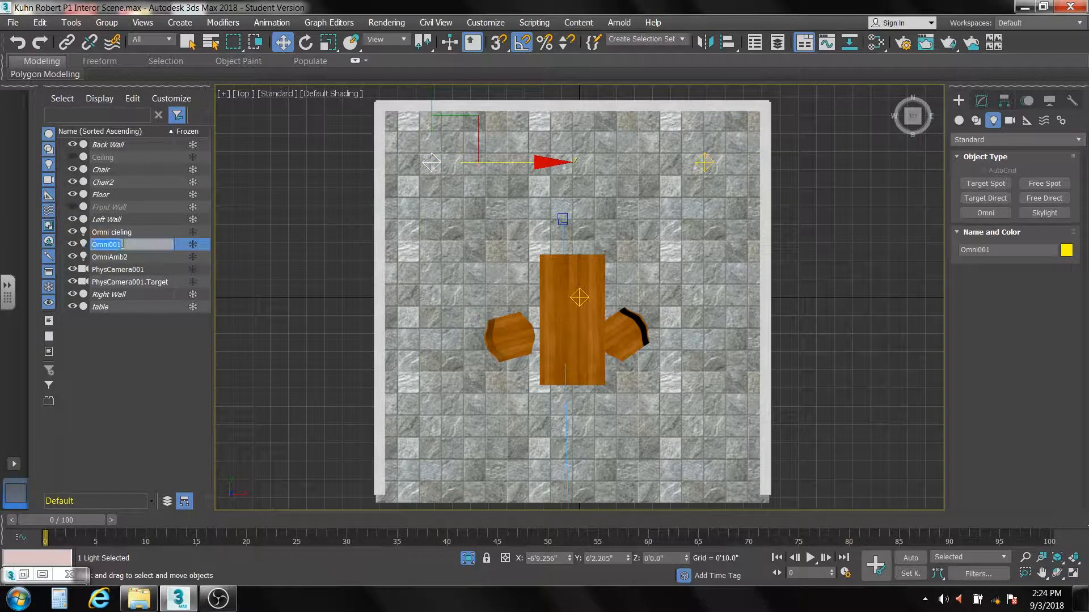
pyautogui.click(122, 244)
pyautogui.press('BackSpace')
pyautogui.press('BackSpace')
pyautogui.write('Amb1')
pyautogui.click(460, 206)
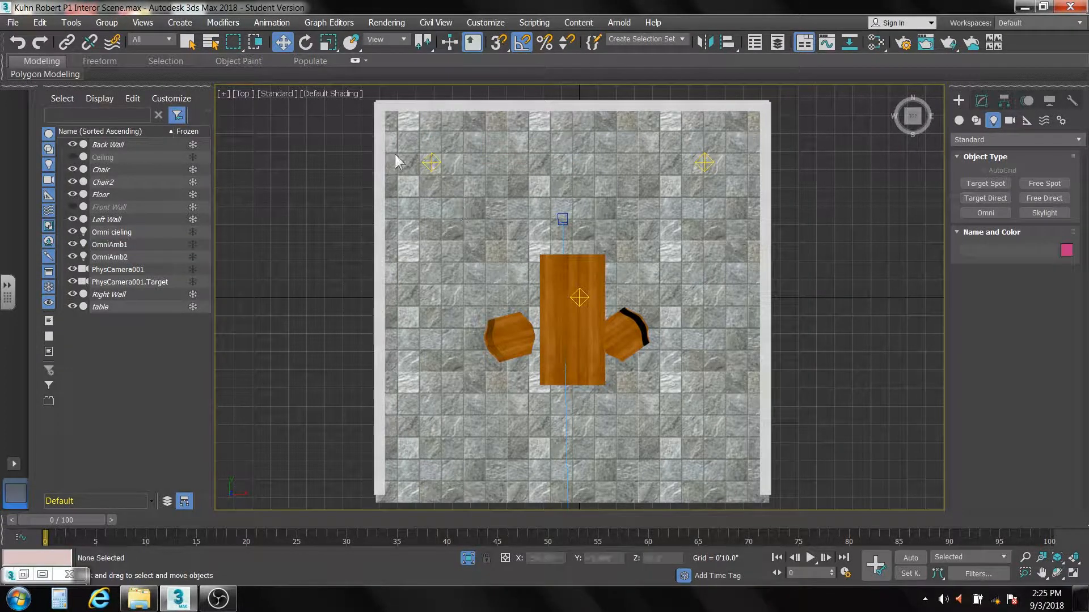
# Step: Clone both ambient Omni lights along Y to the front of the room, at about Y -6'11.5", as instances, and clear the selection
pyautogui.moveTo(415, 131); pyautogui.dragTo(725, 196)
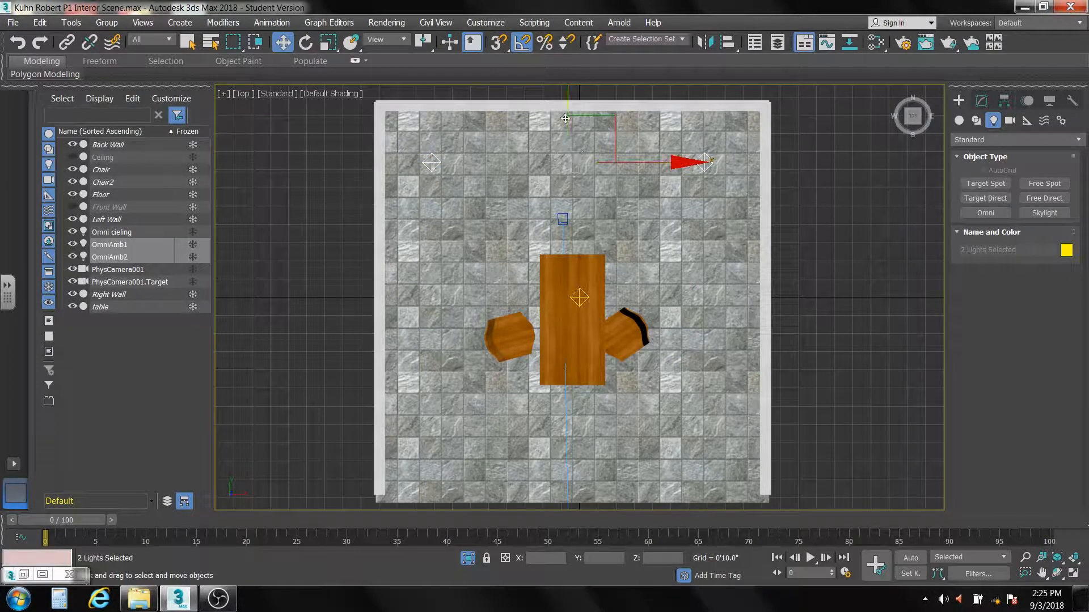
pyautogui.keyDown('shift'); pyautogui.moveTo(568, 99); pyautogui.dragTo(592, 385); pyautogui.keyUp('shift')
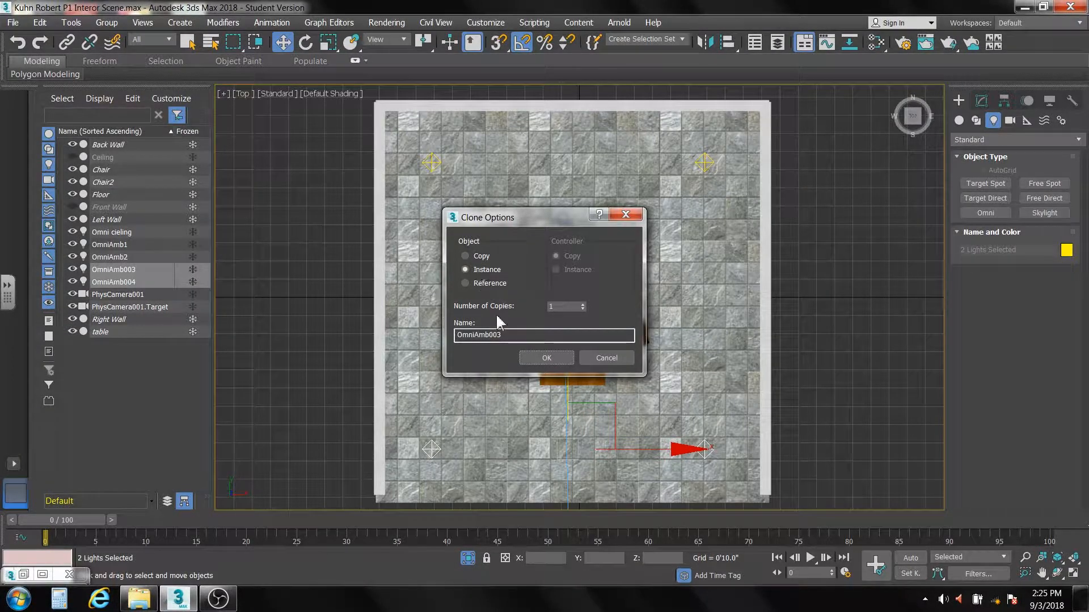
pyautogui.click(539, 357)
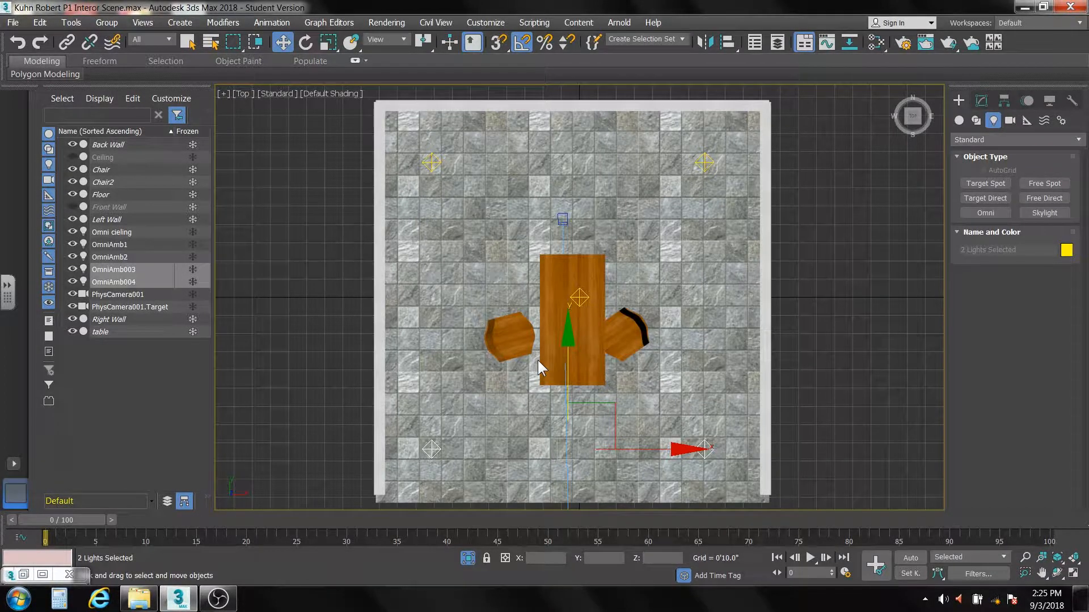
pyautogui.click(793, 291)
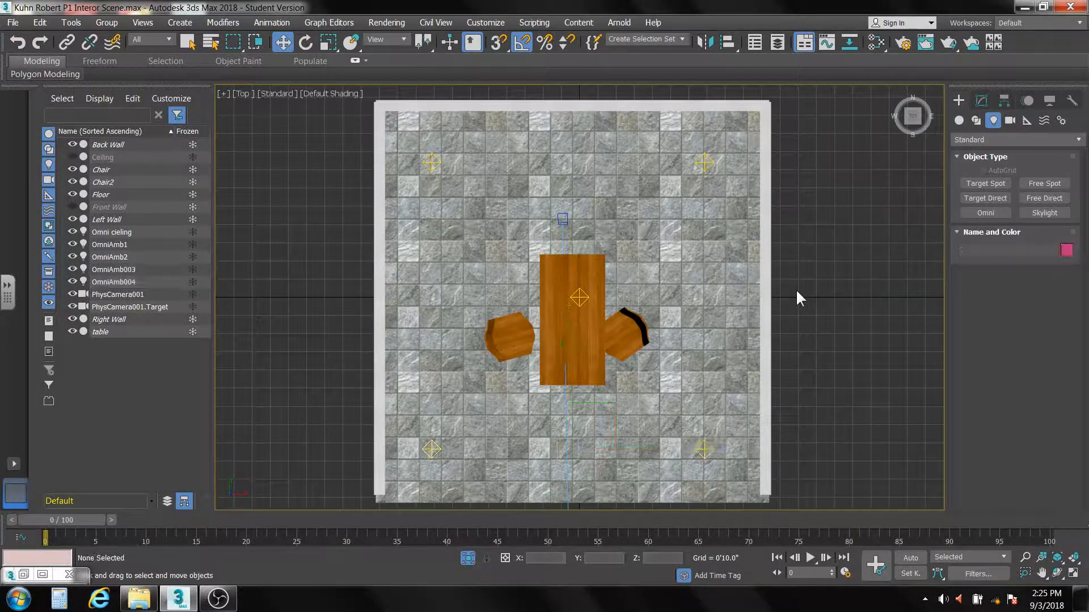
# Step: Switch to the camera view, render it to check the brightness of the four ambient lights, and dismiss the render window
pyautogui.press('c')
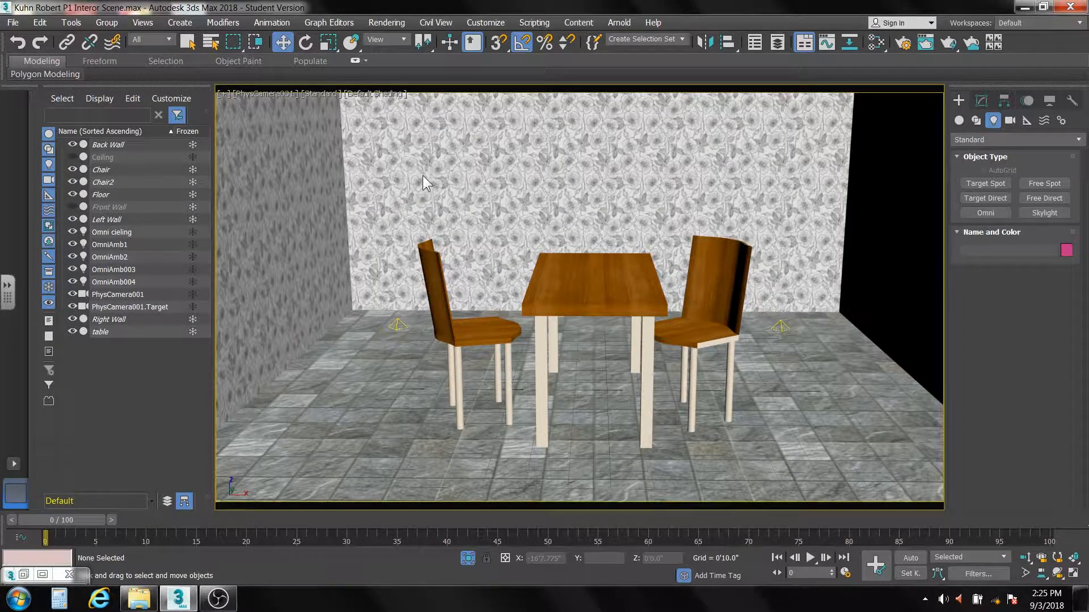
pyautogui.click(948, 44)
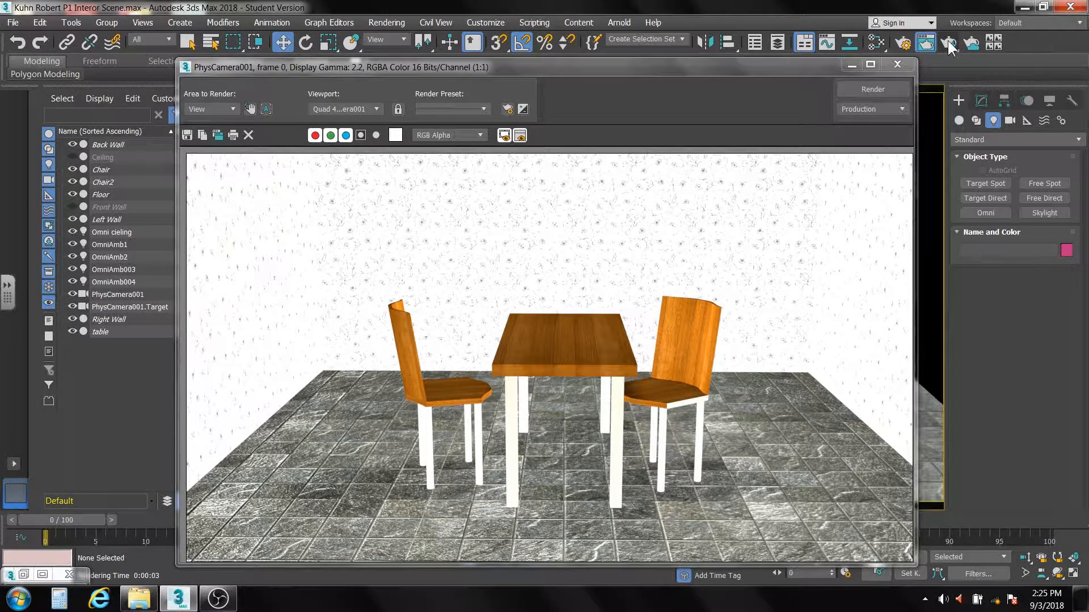
pyautogui.click(900, 63)
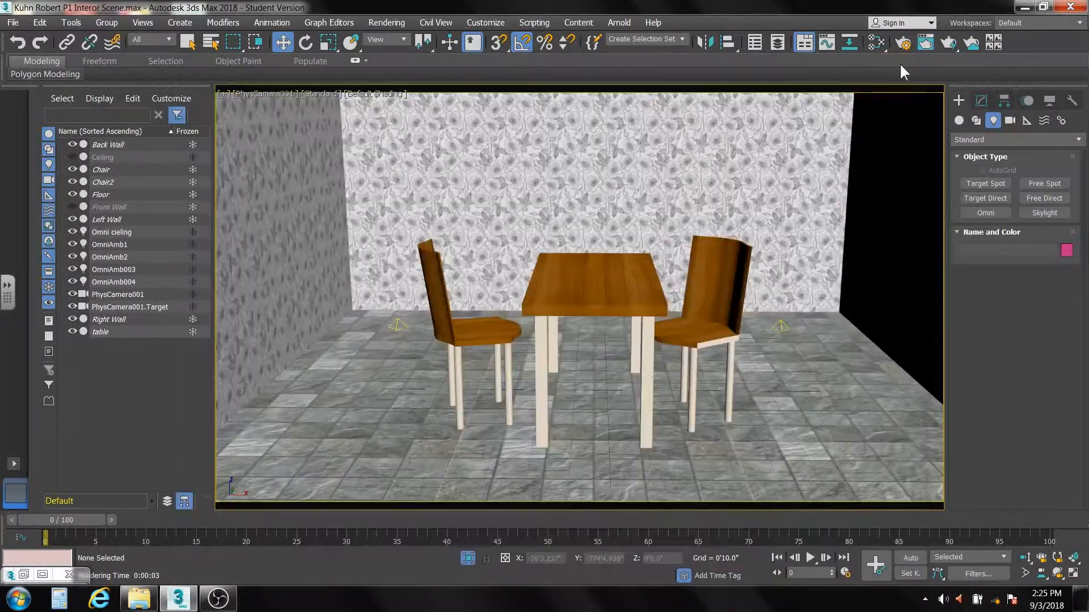
# Step: Set the intensity multiplier of the OmniAmb1 light to 0.2
pyautogui.click(104, 246)
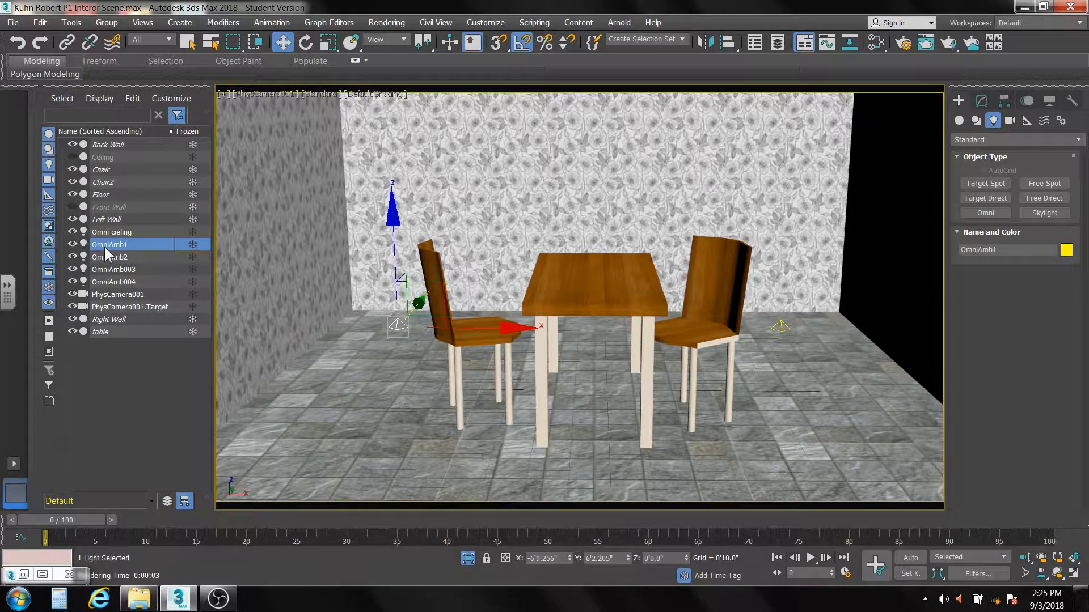
pyautogui.click(980, 102)
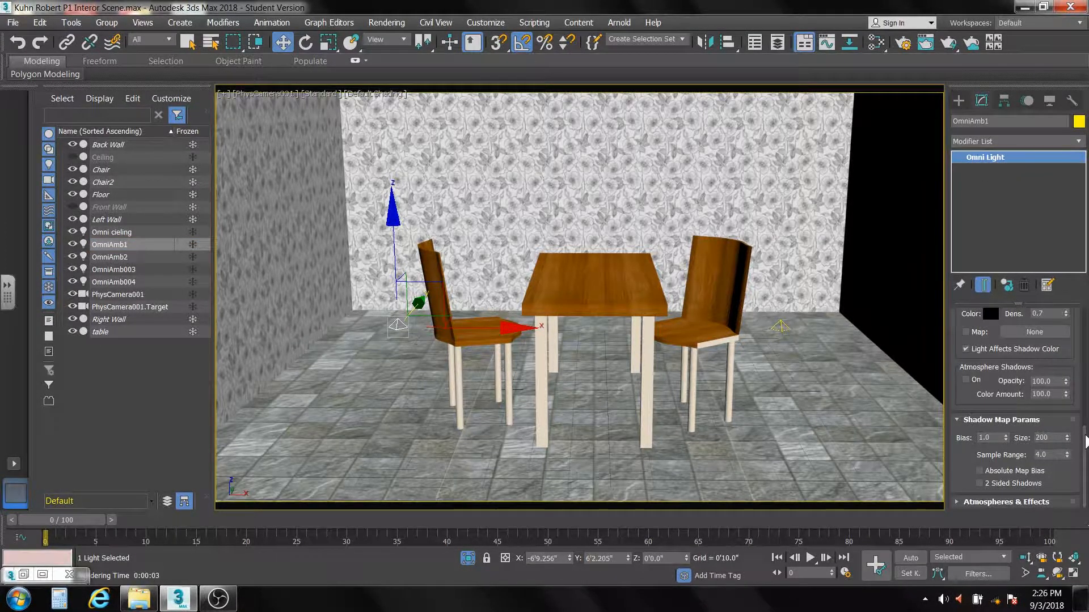
pyautogui.moveTo(1085, 435); pyautogui.dragTo(1074, 284)
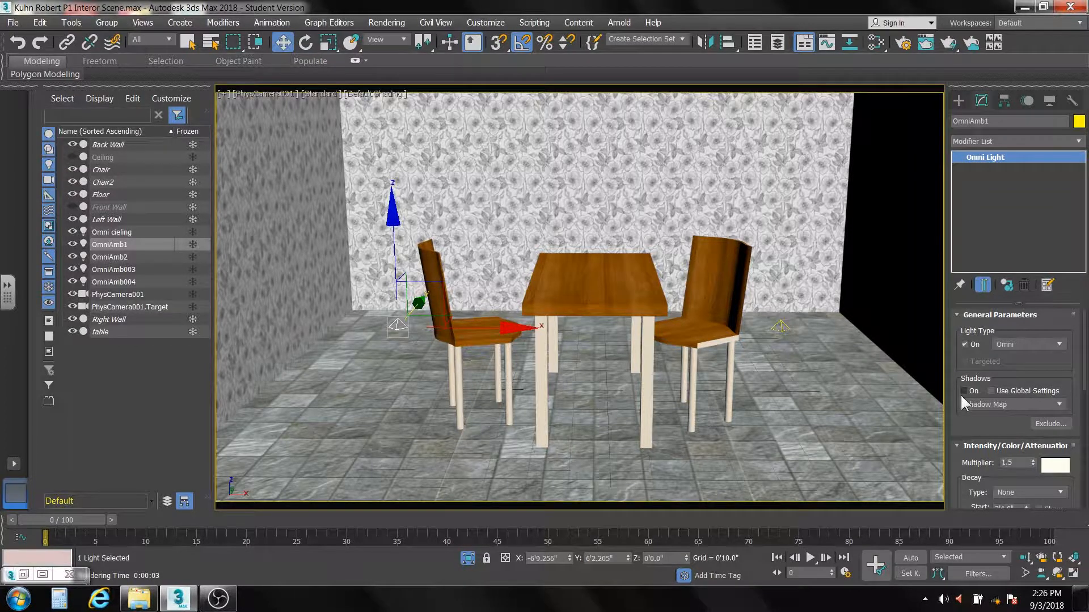
pyautogui.scroll(-5, 1084, 363)
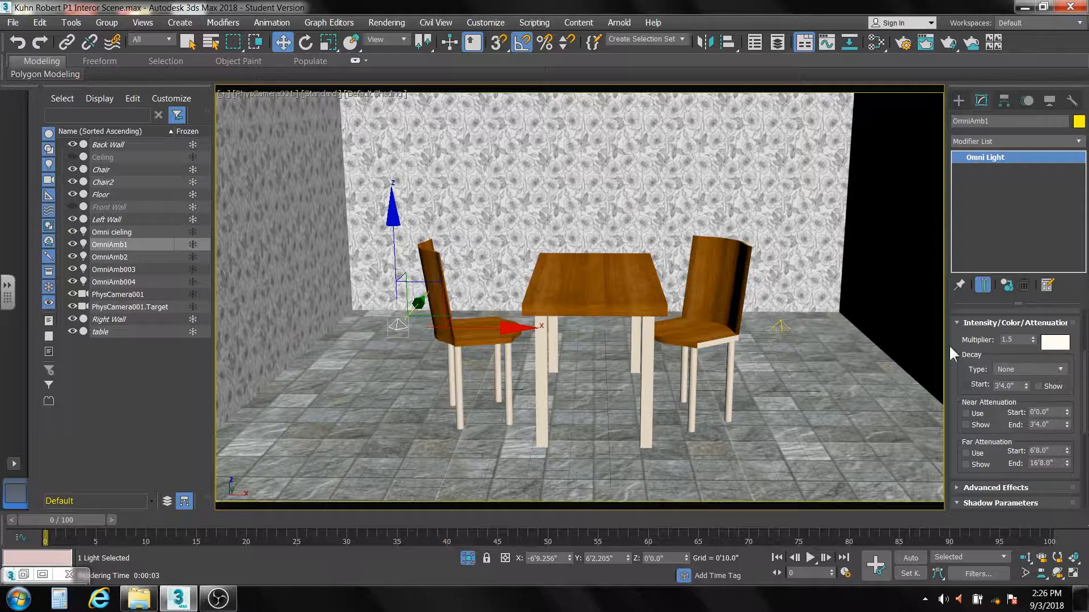
pyautogui.doubleClick(1016, 340)
pyautogui.write('.2')
pyautogui.press('Return')
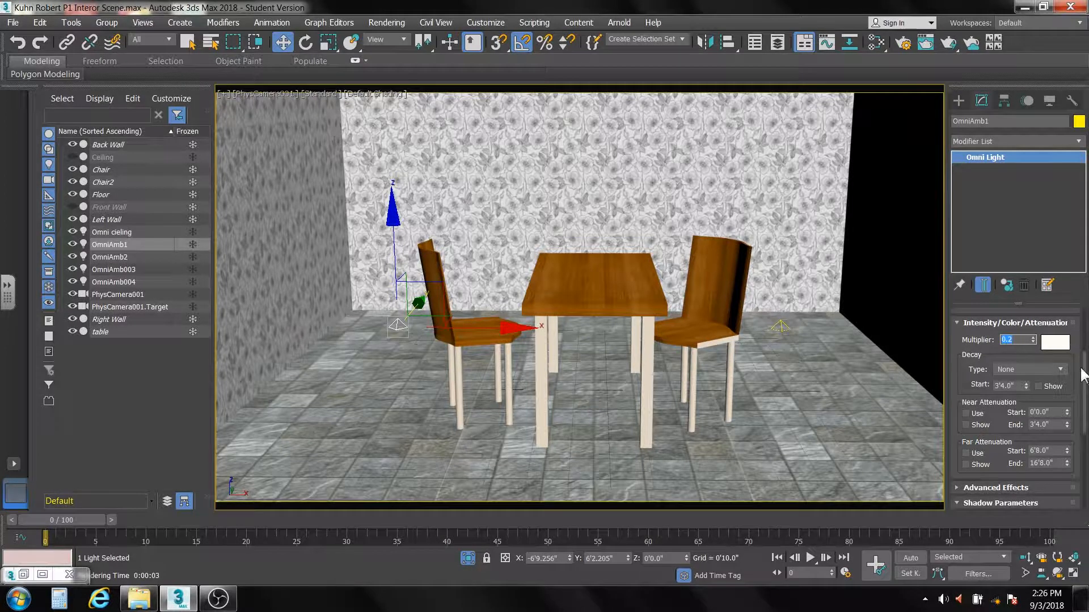
pyautogui.moveTo(1082, 375); pyautogui.dragTo(1079, 315)
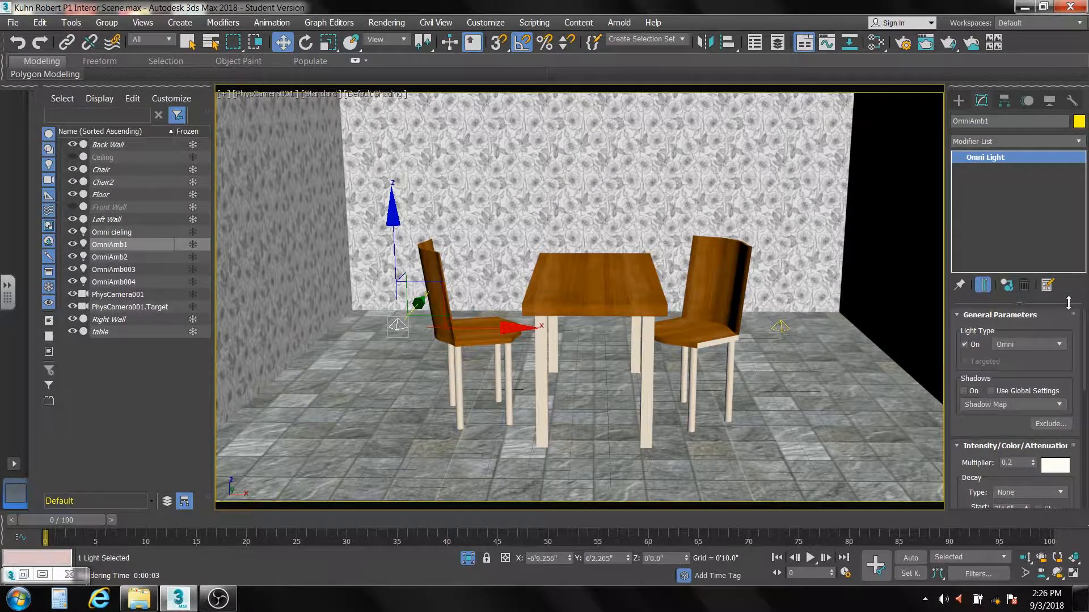
# Step: Check the multiplier on the OmniAmb2 and OmniAmb003 instances, and render the camera view
pyautogui.click(118, 257)
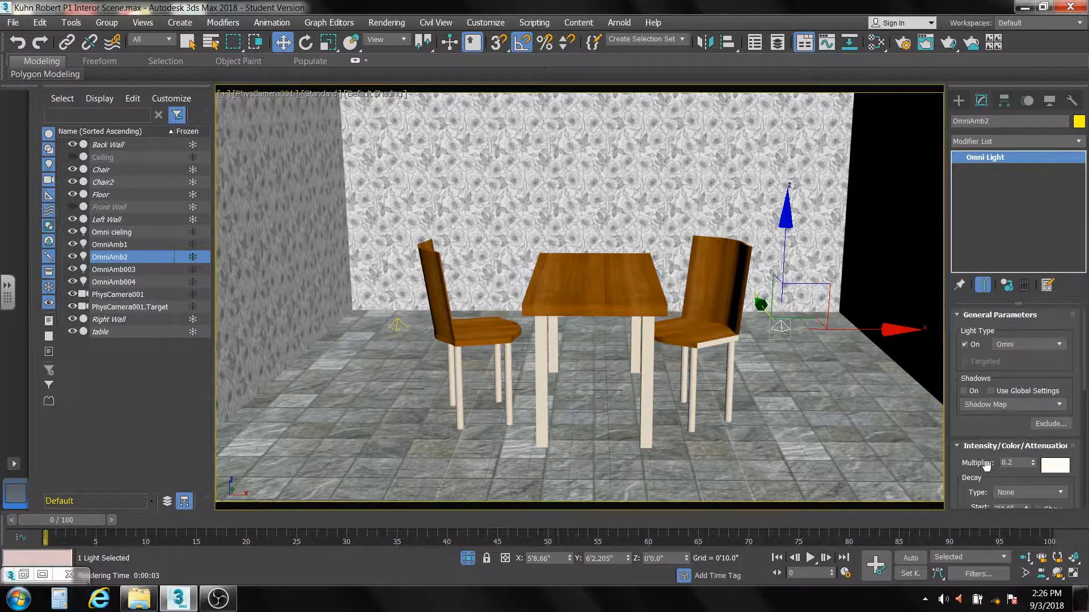
pyautogui.click(121, 269)
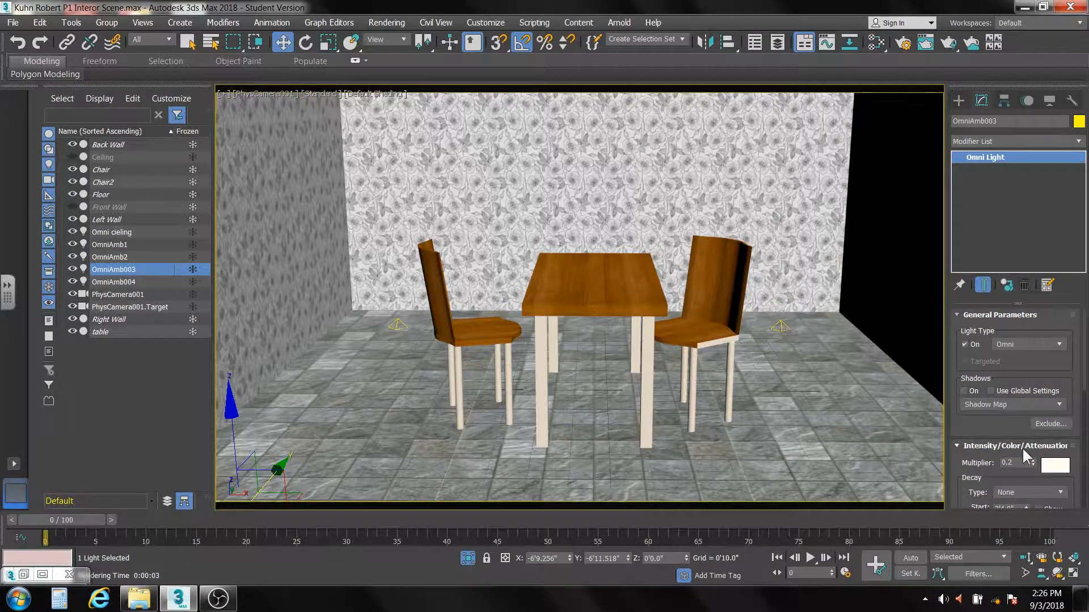
pyautogui.click(947, 43)
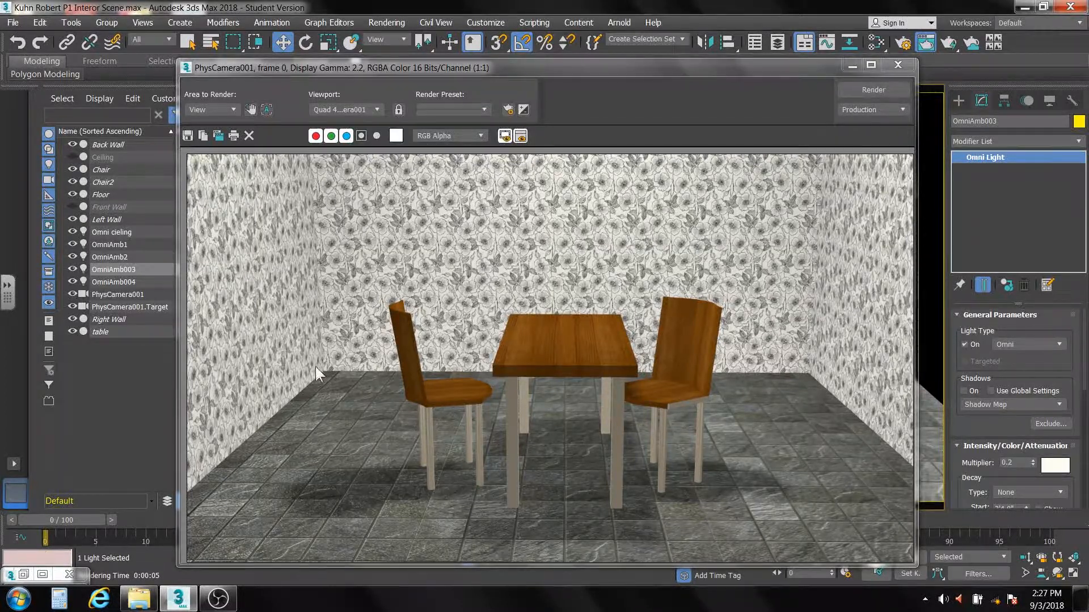
# Step: Restore the earlier cloned render beside the new one and compare the lighting by alternating between the two render windows
pyautogui.moveTo(490, 66); pyautogui.dragTo(655, 22)
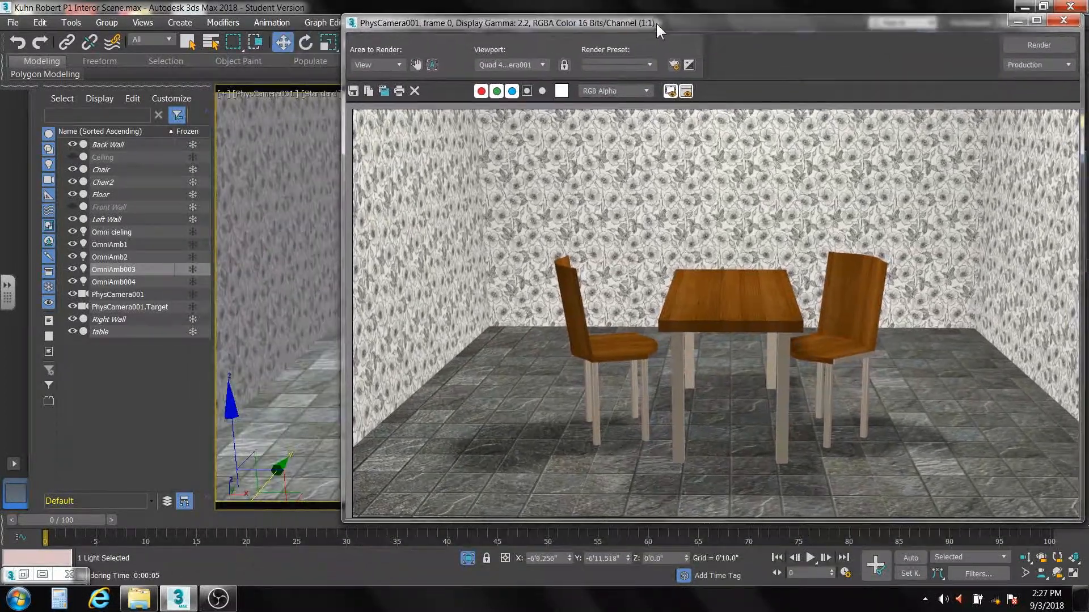
pyautogui.click(23, 575)
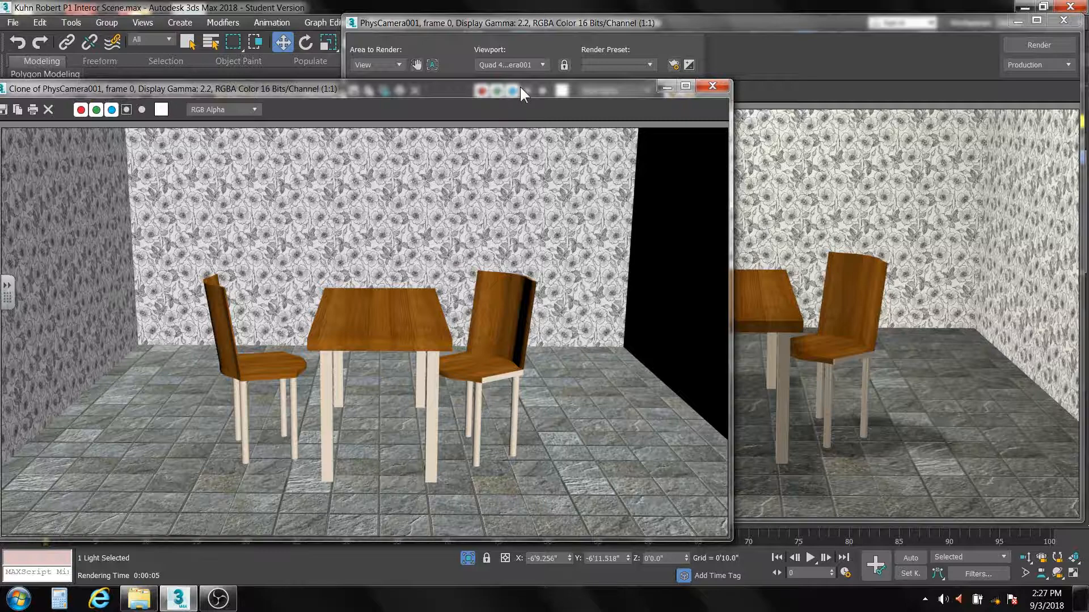
pyautogui.moveTo(519, 87)
pyautogui.mouseDown()
pyautogui.moveTo(554, 29)
pyautogui.moveTo(531, 61)
pyautogui.mouseUp()
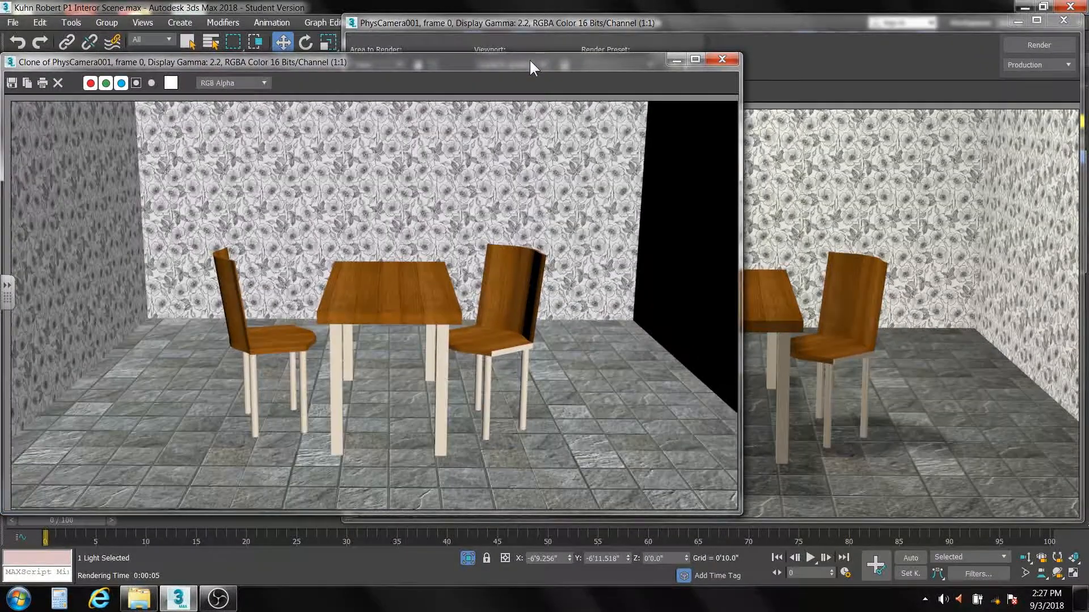
pyautogui.click(801, 24)
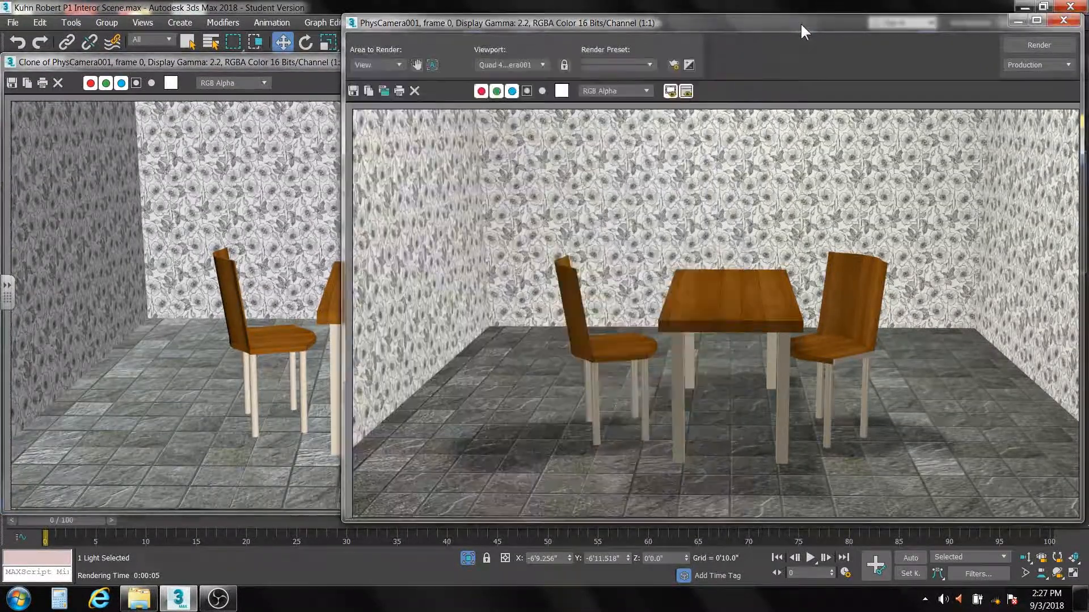
pyautogui.click(284, 60)
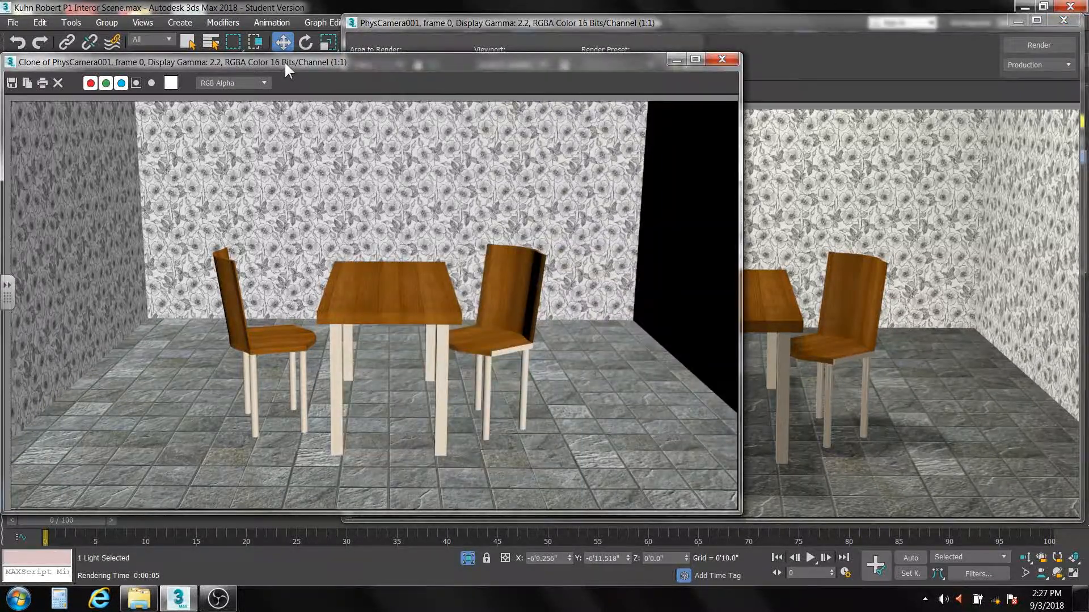
pyautogui.click(765, 22)
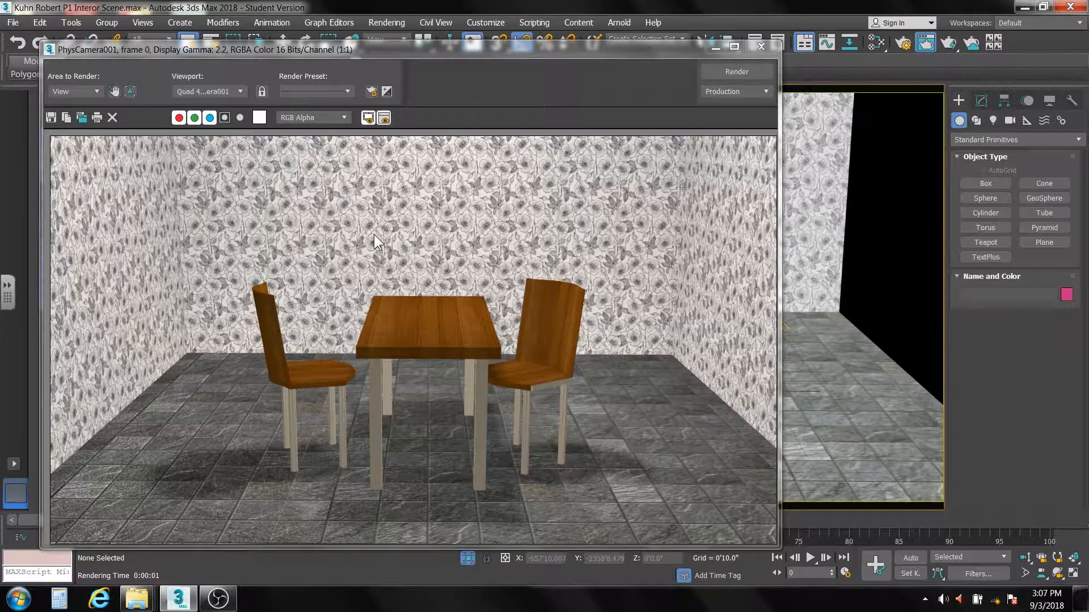
# Step: Start saving the rendered image and choose the Project 2C folder inside Period 1 as its location
pyautogui.click(50, 116)
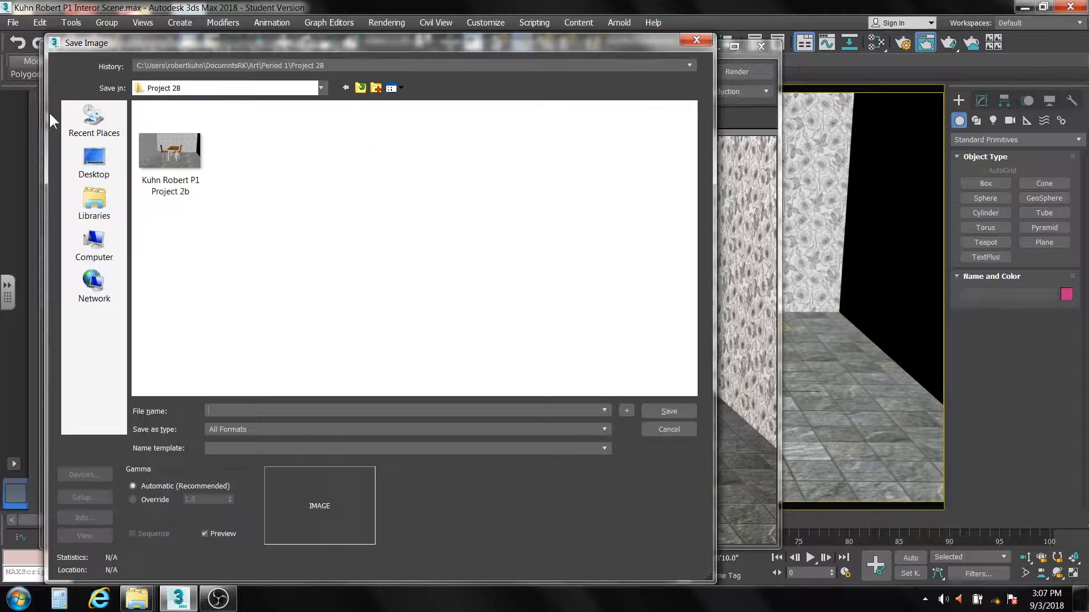
pyautogui.click(361, 88)
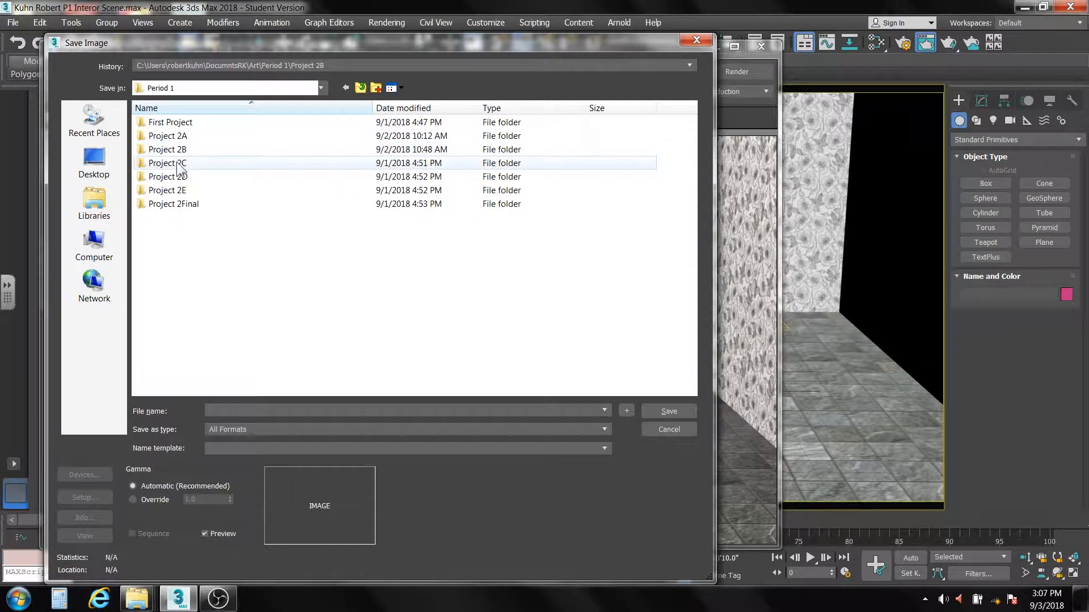
pyautogui.click(181, 164)
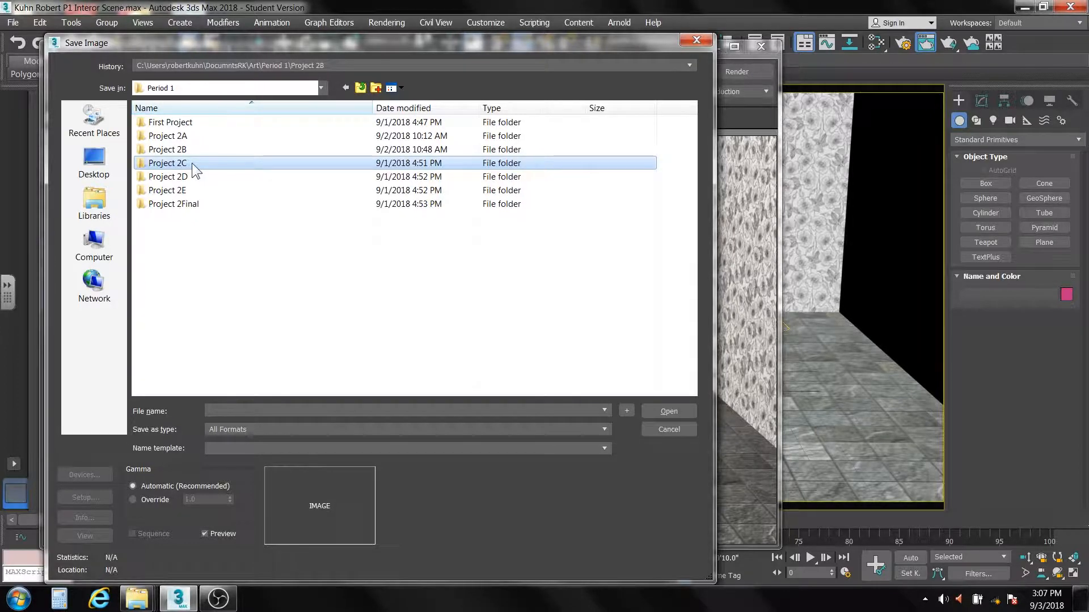
pyautogui.doubleClick(191, 163)
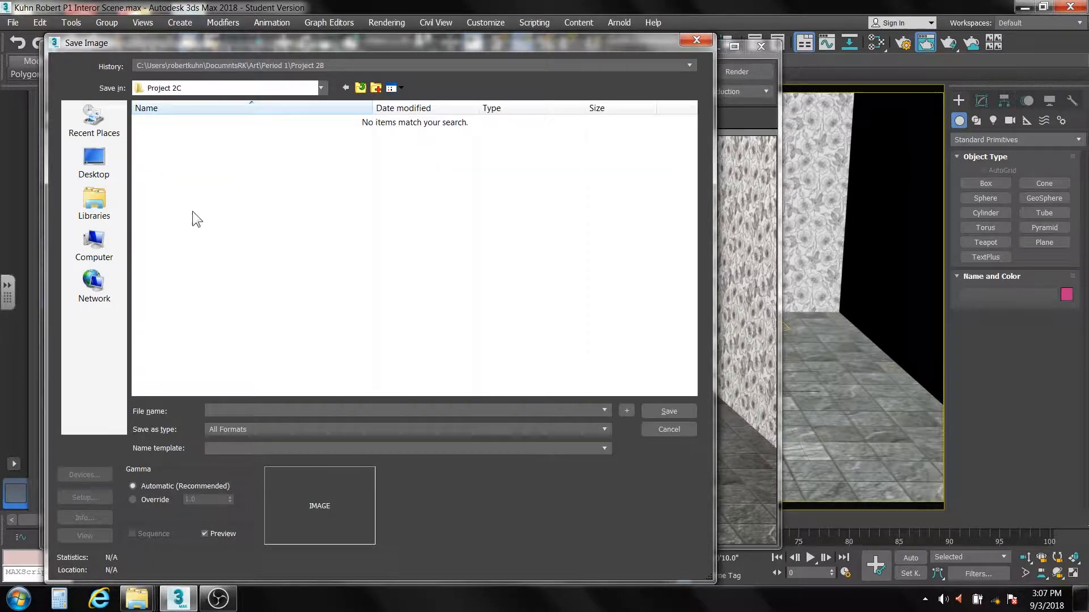
# Step: Name the image file with the student's full name followed by "P1 Project 2c"
pyautogui.click(232, 412)
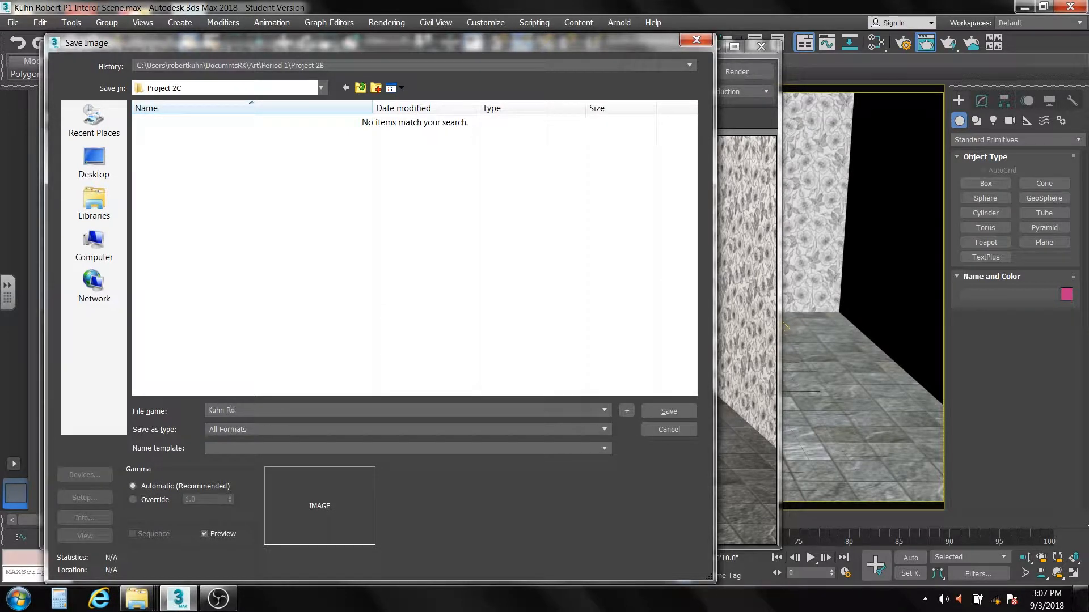
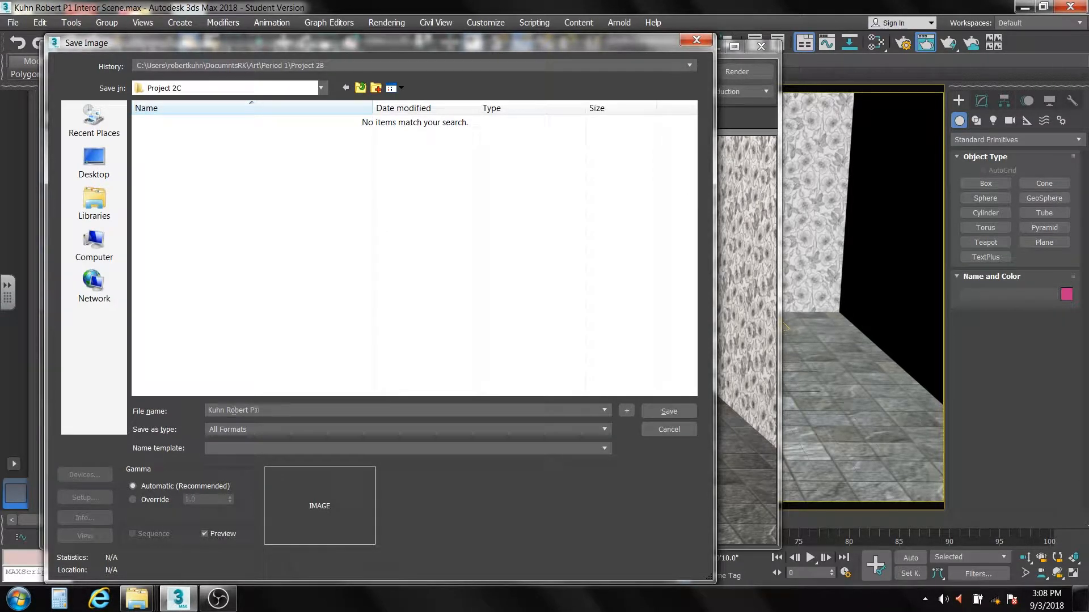
pyautogui.write('1 Pj')
pyautogui.press('BackSpace')
pyautogui.write('roject ')
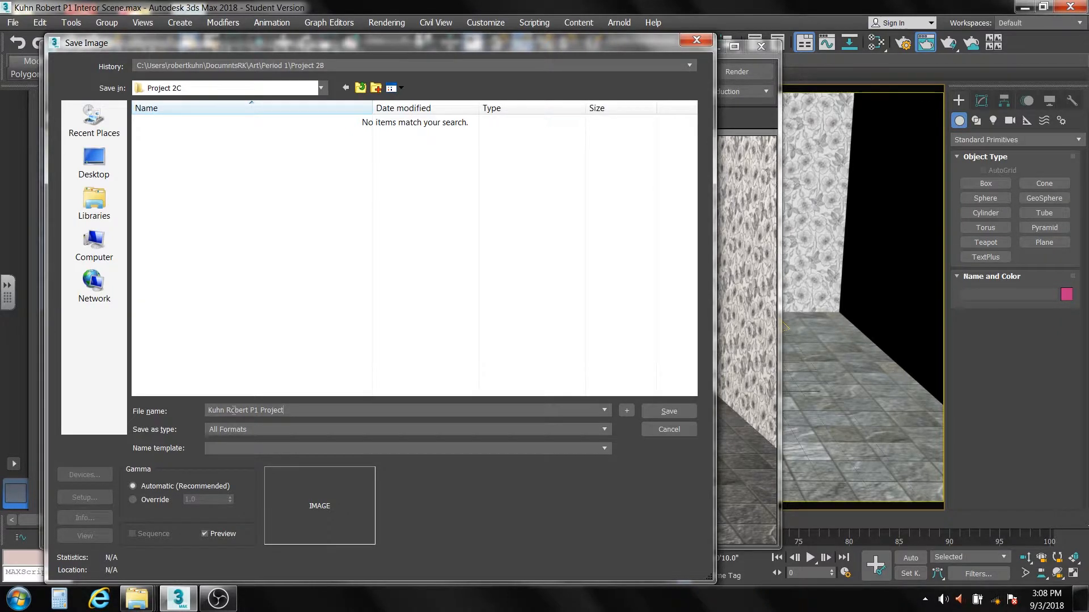
pyautogui.write('2c')
# Step: Set the file type to JPEG and save the image, accepting the preset JPEG quality and smoothing settings
pyautogui.click(602, 429)
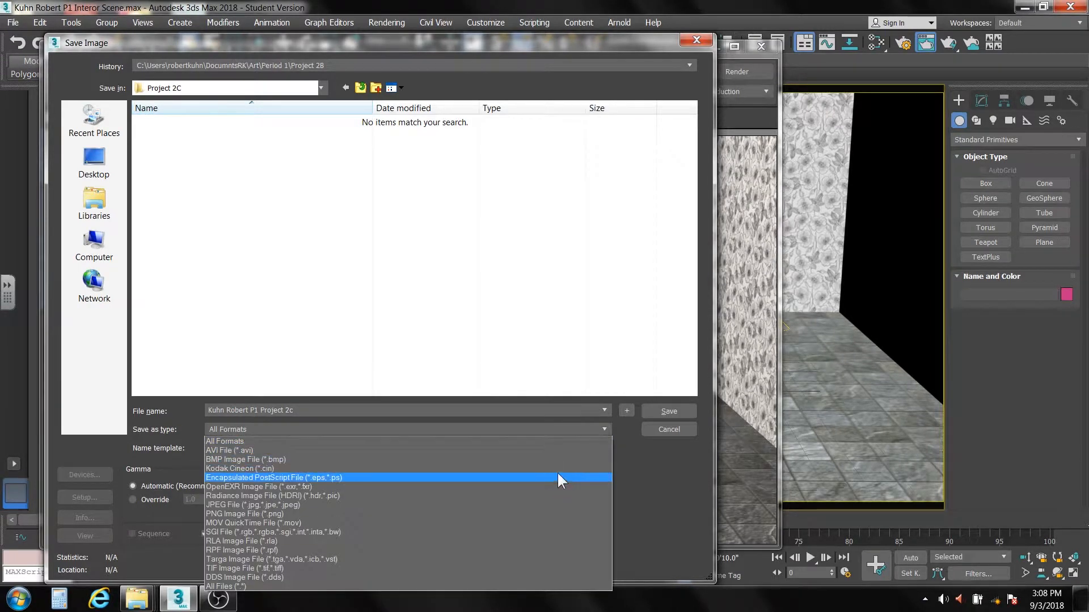
pyautogui.click(550, 504)
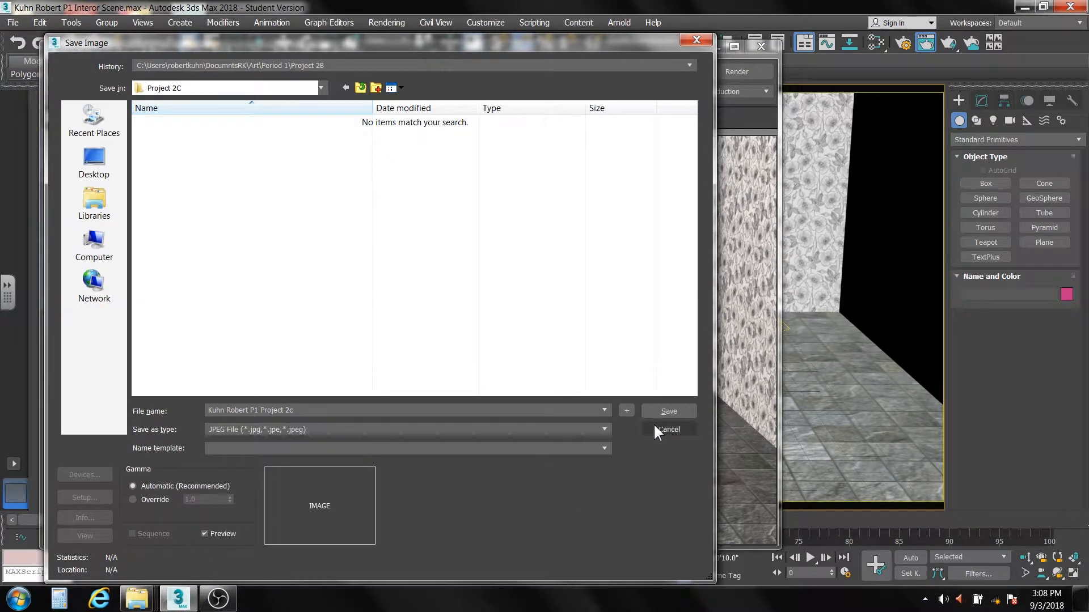
pyautogui.click(663, 409)
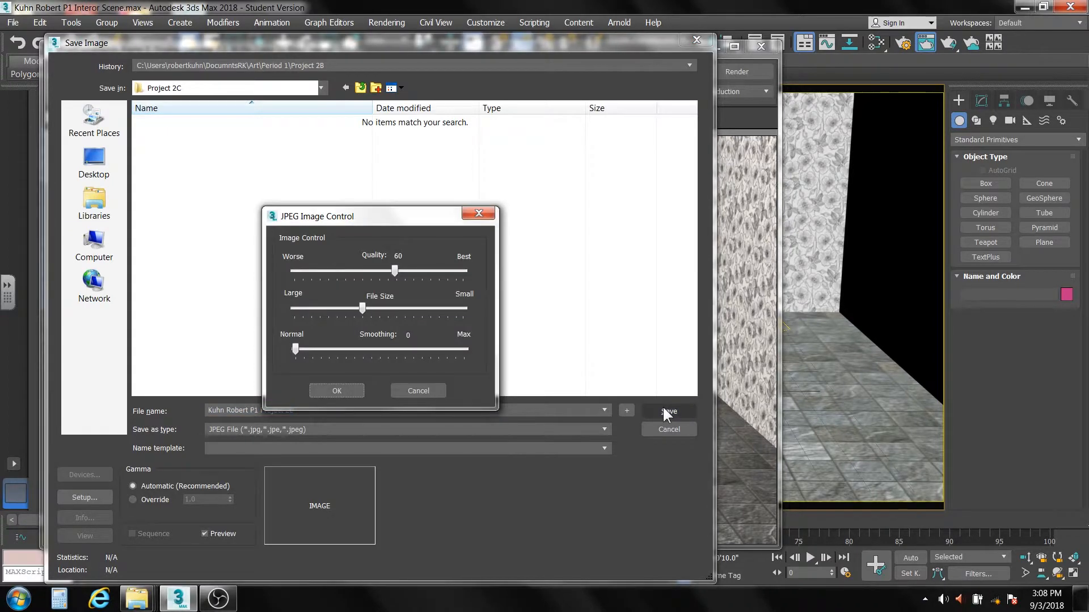
pyautogui.click(327, 387)
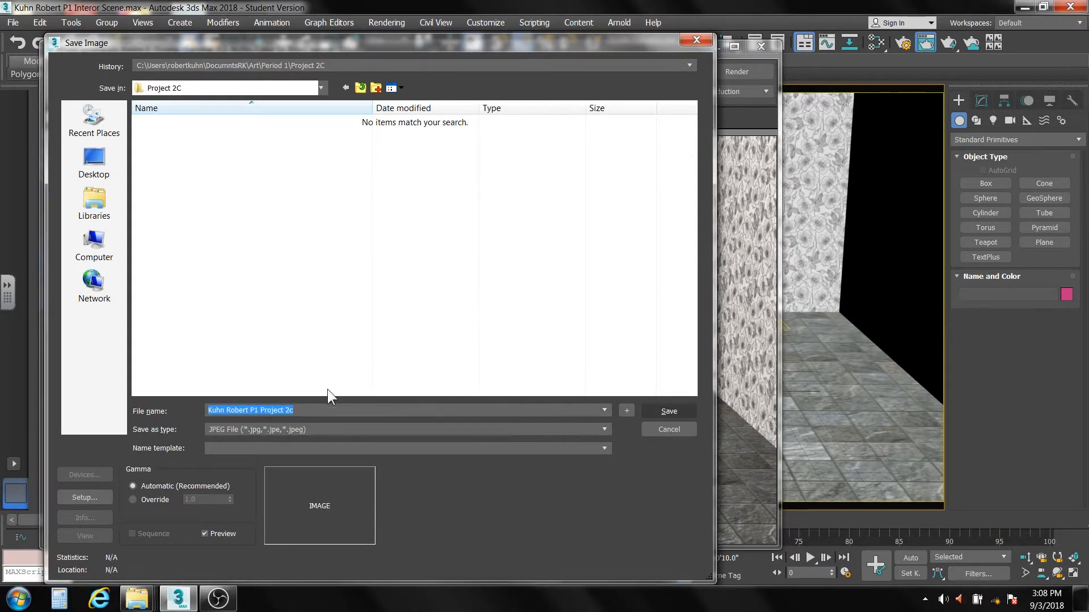